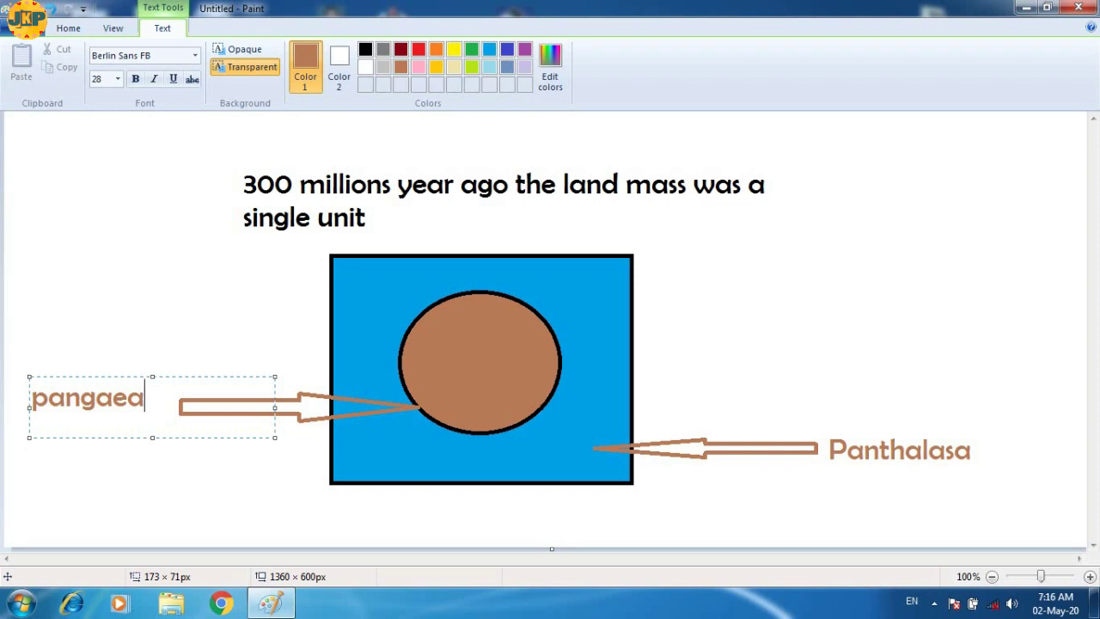
Scroll the canvas up to bring the pangaea and Panthalasa labels into view
scroll(550, 344, up, 1)
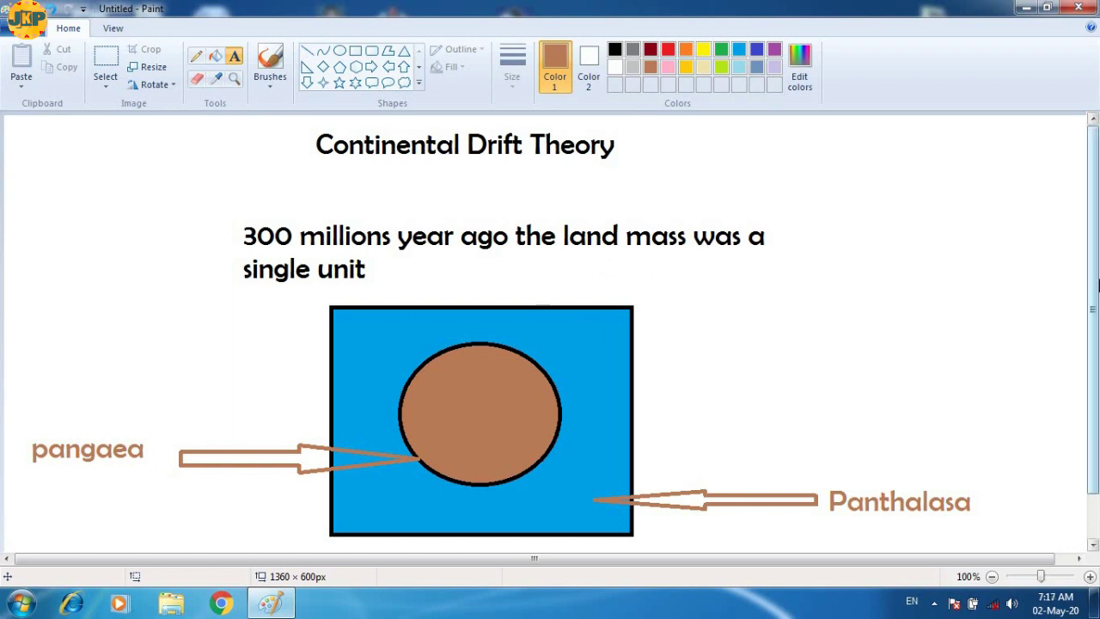
Draw two parallel wavy black pencil lines across the brown landmass
drag(1097, 290, 1097, 342)
click(615, 49)
click(196, 57)
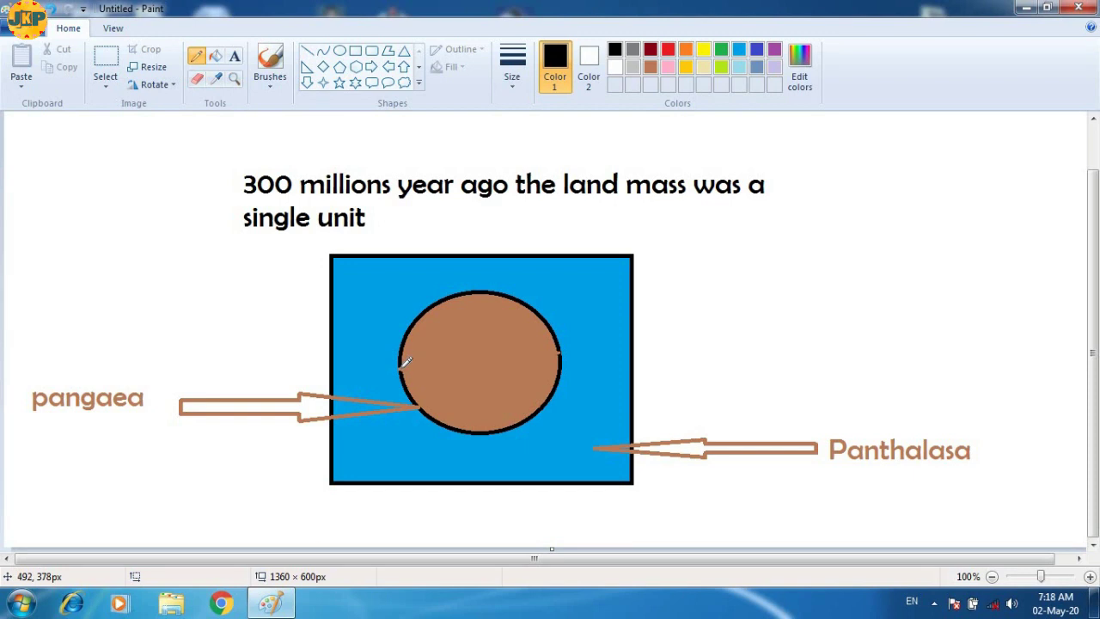
drag(400, 366, 562, 352)
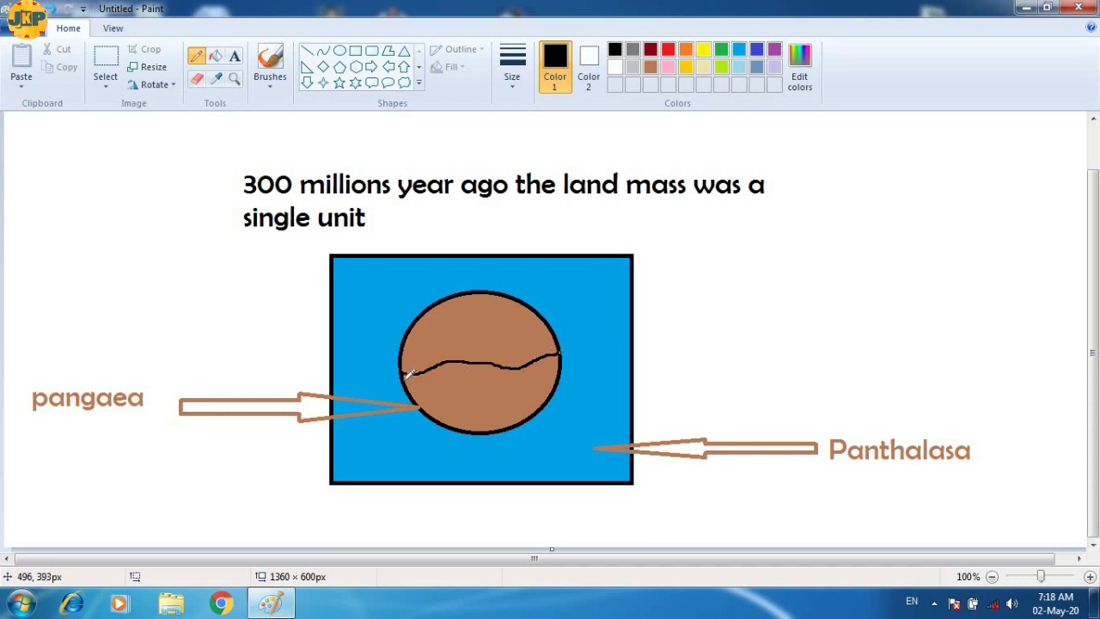
mouse_move(410, 374)
mouse_down()
mouse_move(419, 382)
mouse_move(507, 367)
mouse_up()
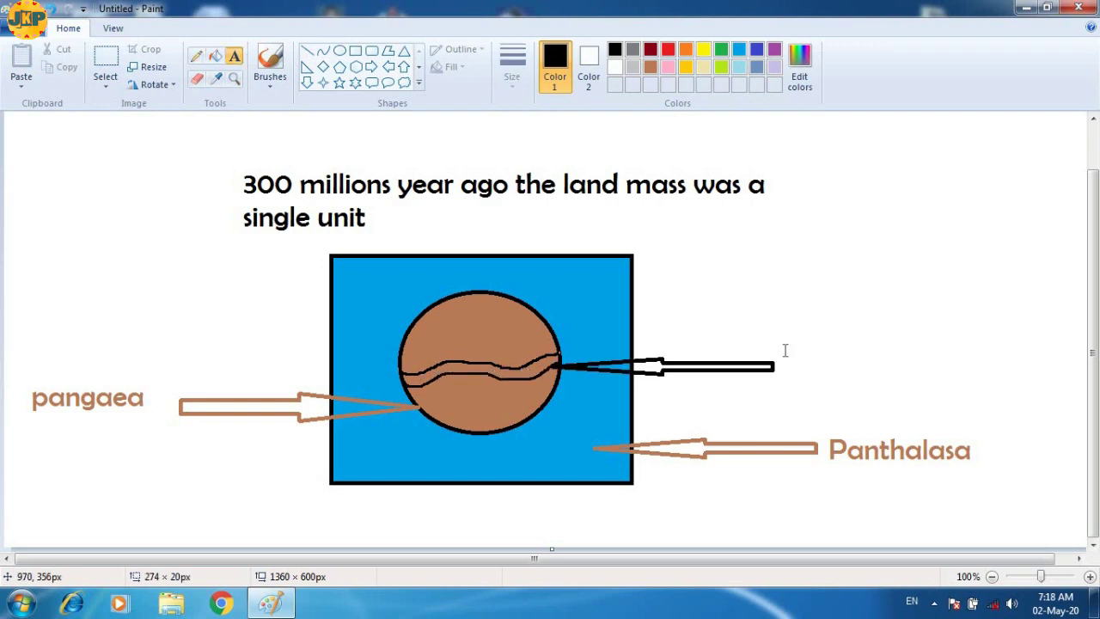
mouse_move(785, 351)
mouse_down()
mouse_move(792, 378)
mouse_move(941, 376)
mouse_up()
Type the label 'Tethys Sea' at the black arrow's end, fixing the typo
text(T)
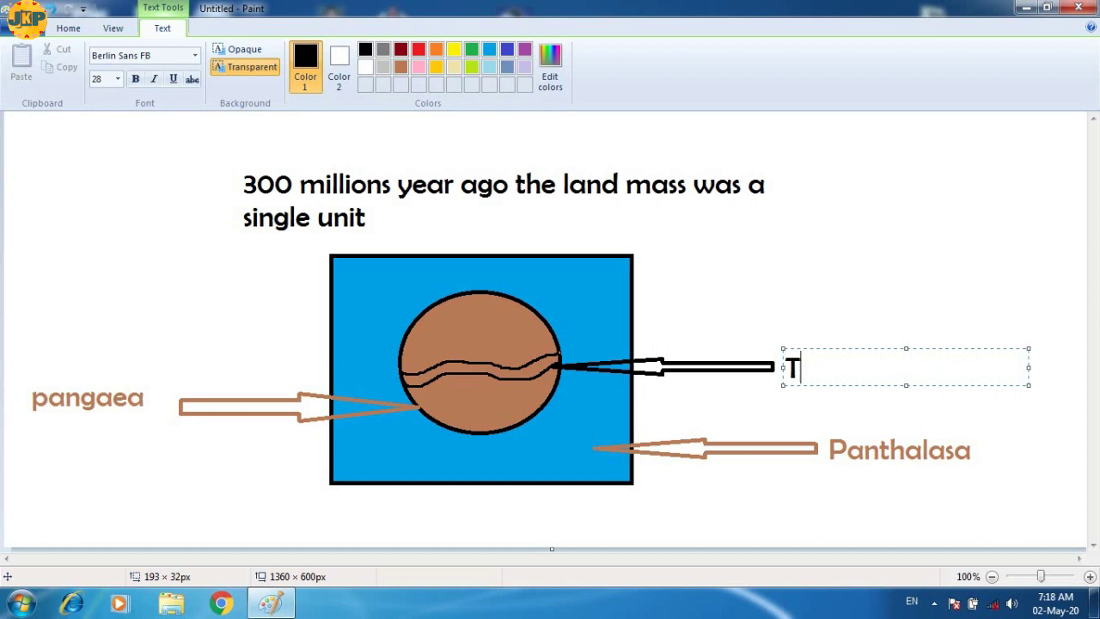
text(eth)
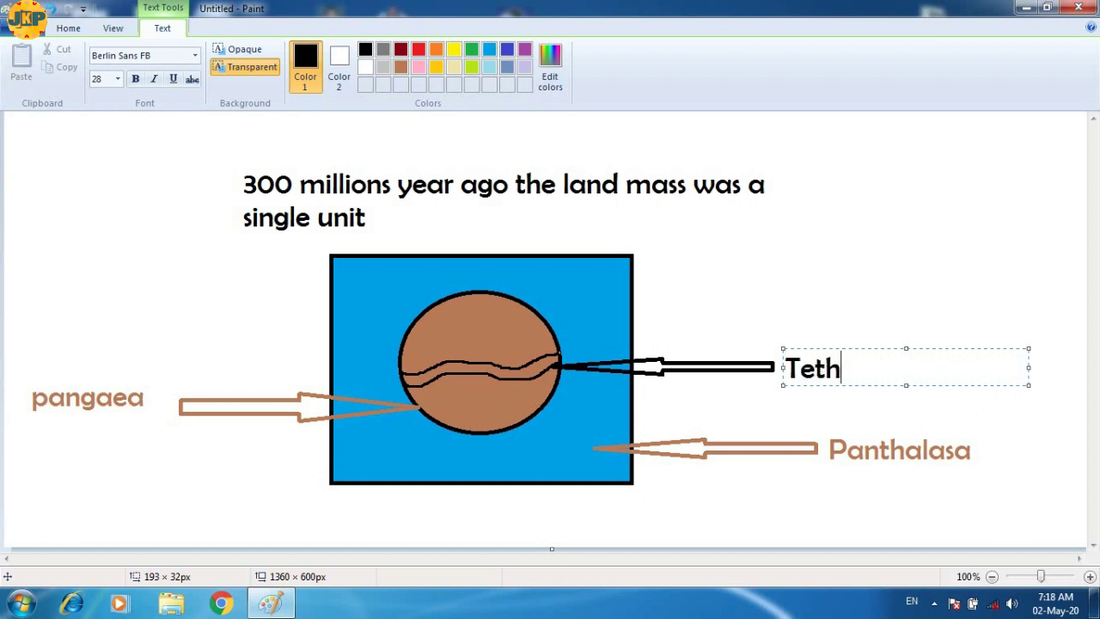
text(ys Sea)
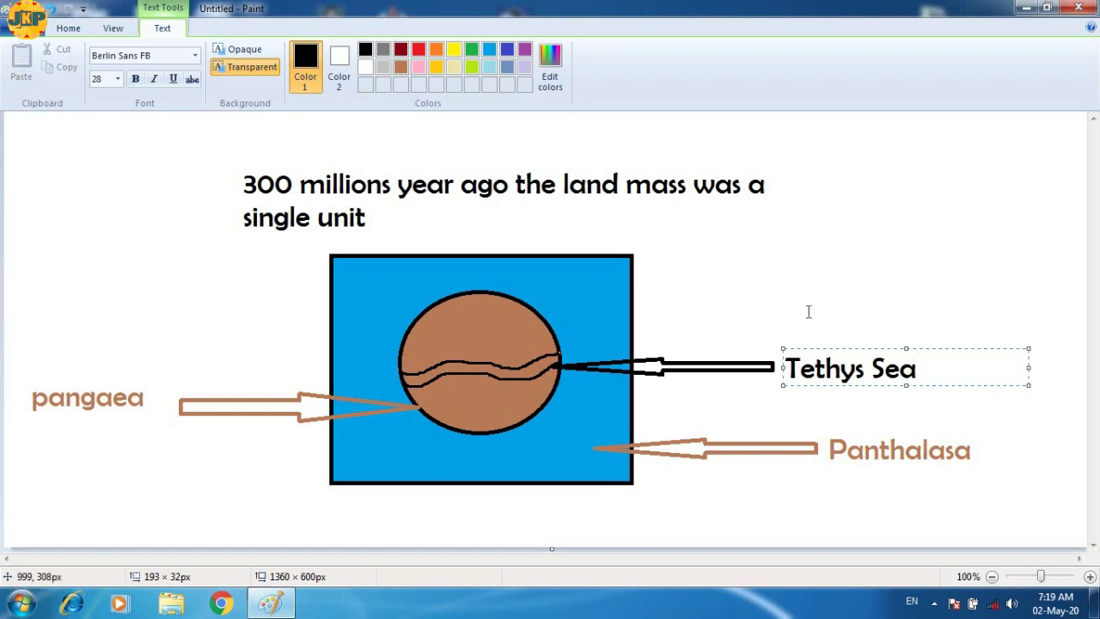
click(939, 394)
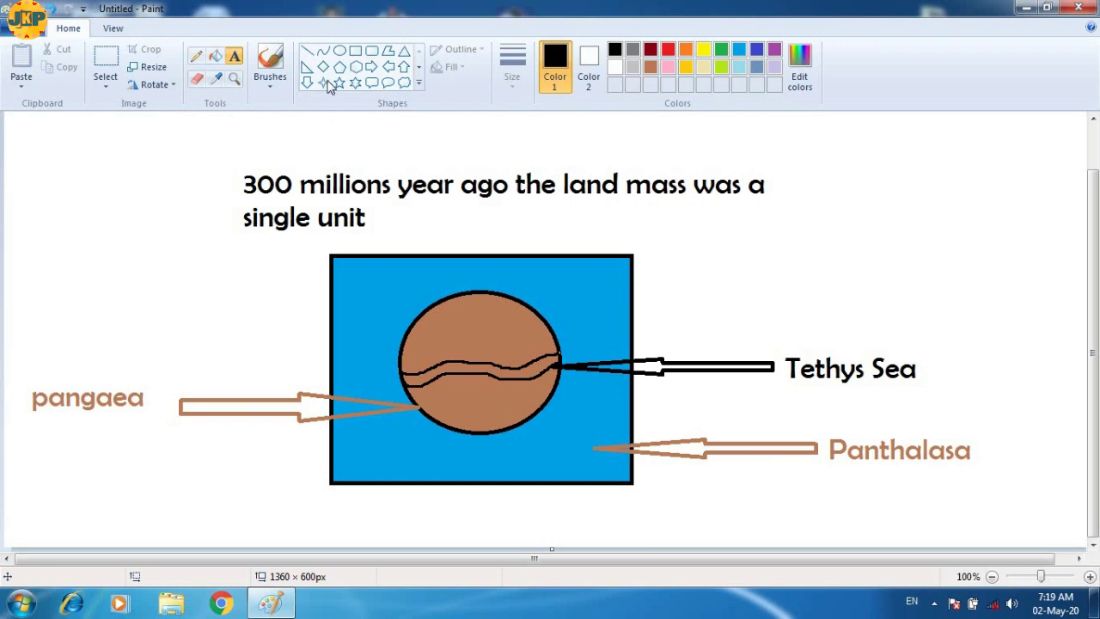
Draw a left-pointing arrow from the upper landmass and label it 'Laurasia / Angaraland'
click(386, 69)
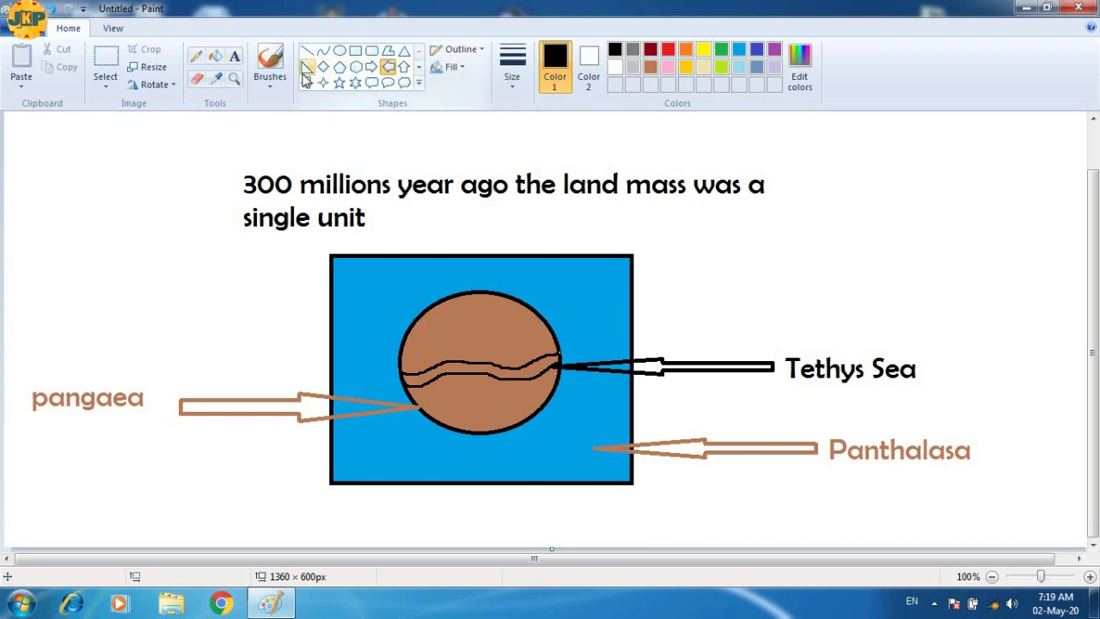
mouse_move(502, 316)
mouse_down()
mouse_move(710, 285)
mouse_move(743, 297)
mouse_up()
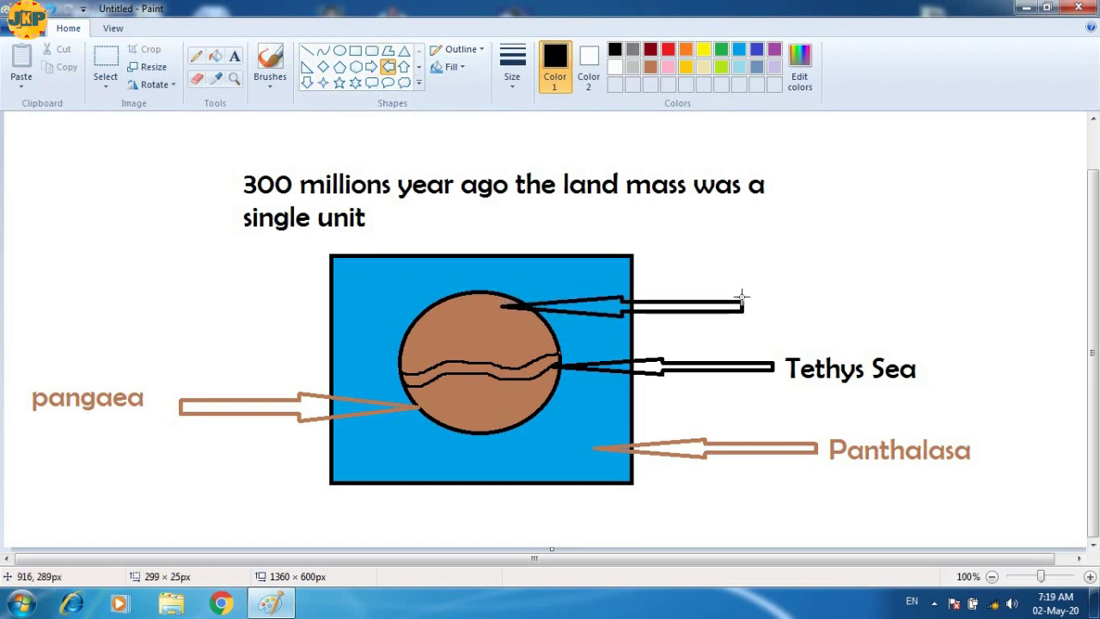
click(233, 58)
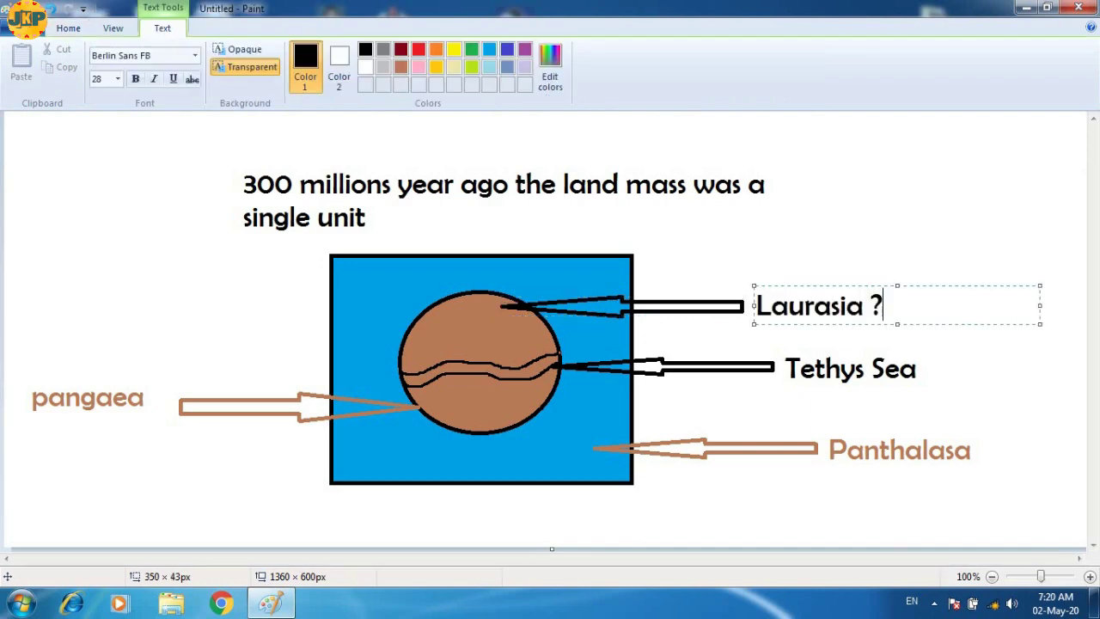
key(BackSpace)
text(/ Angara)
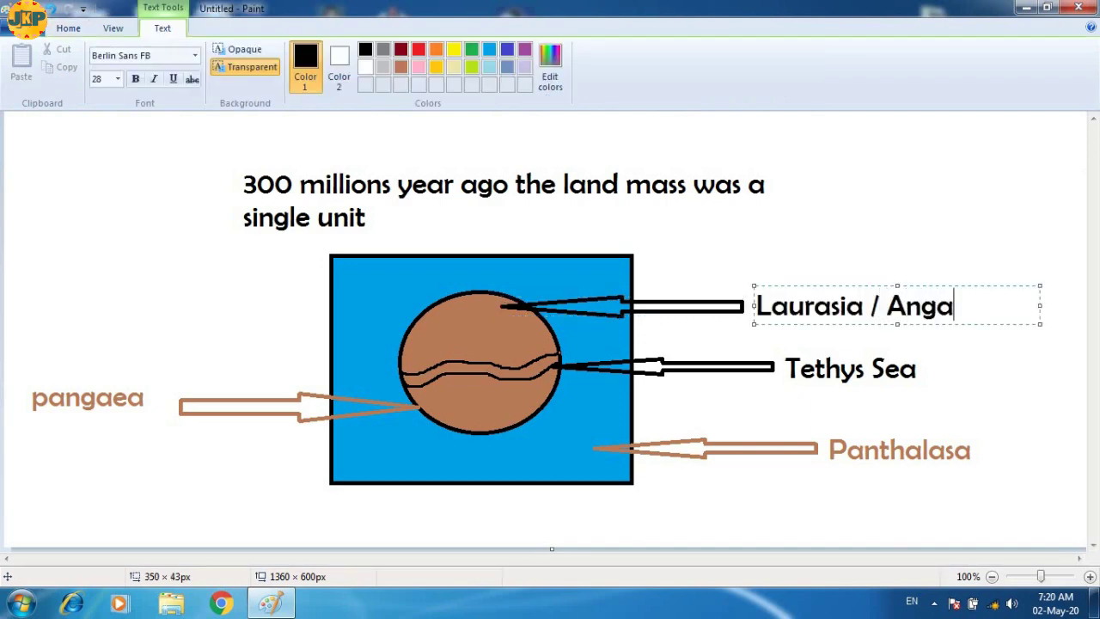
text(land)
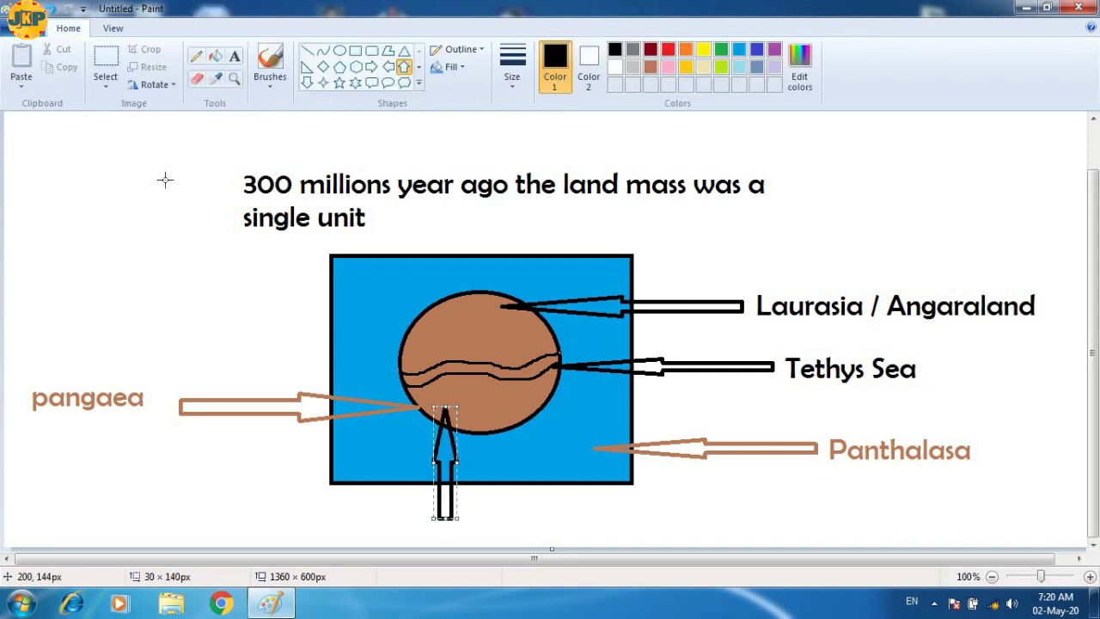
Add the label 'Gondowana Land' in a text box below the upward arrow
click(234, 56)
drag(464, 521, 634, 539)
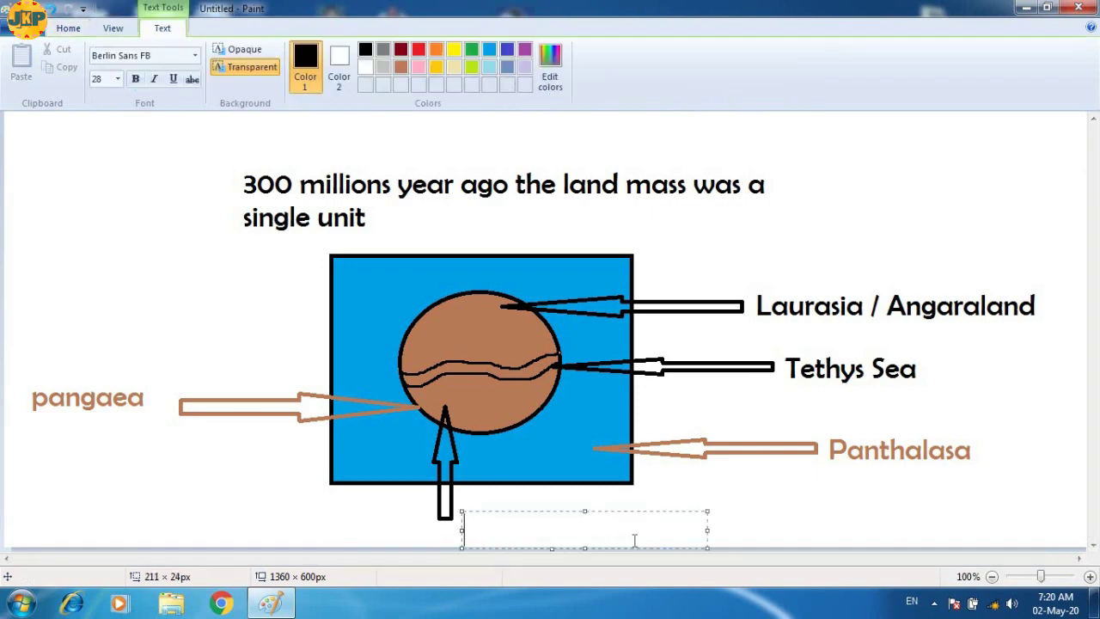
text(Gondowa)
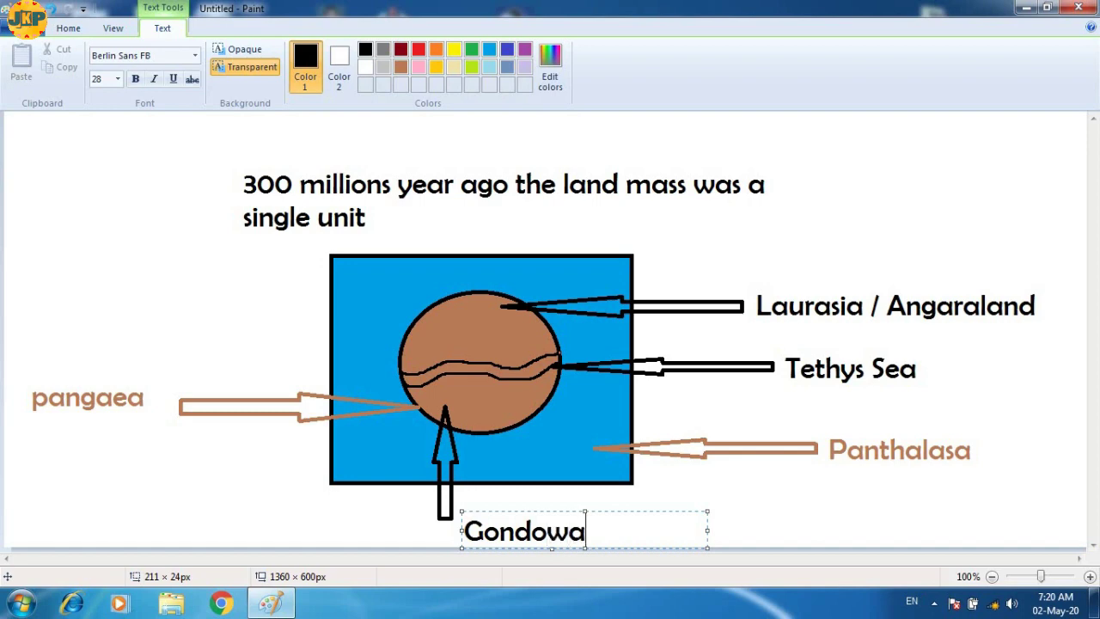
text(na Land)
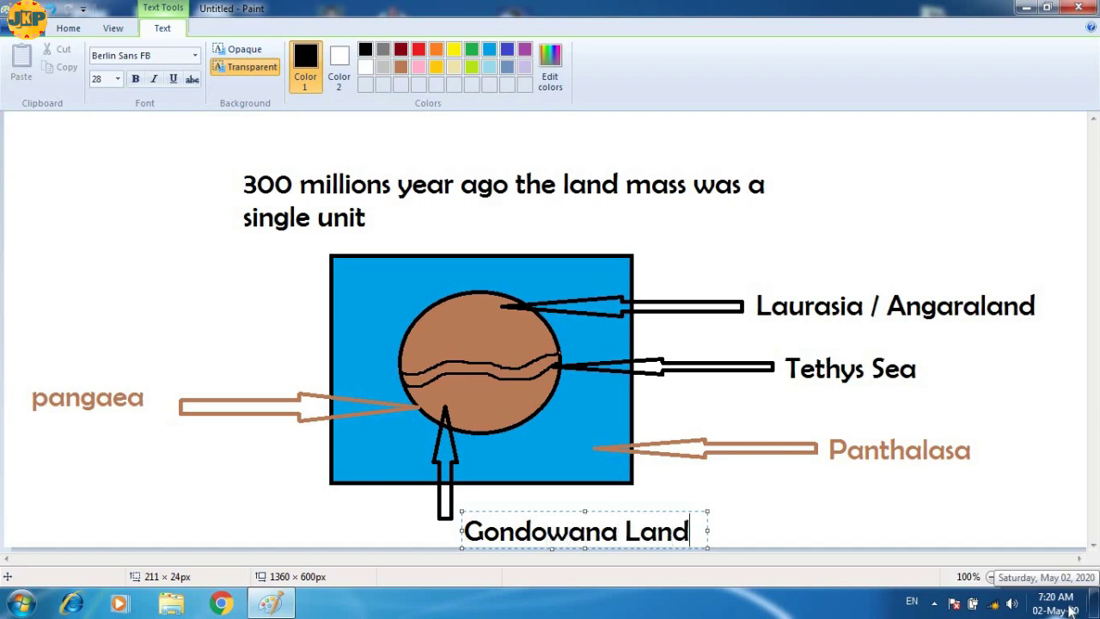
click(1017, 534)
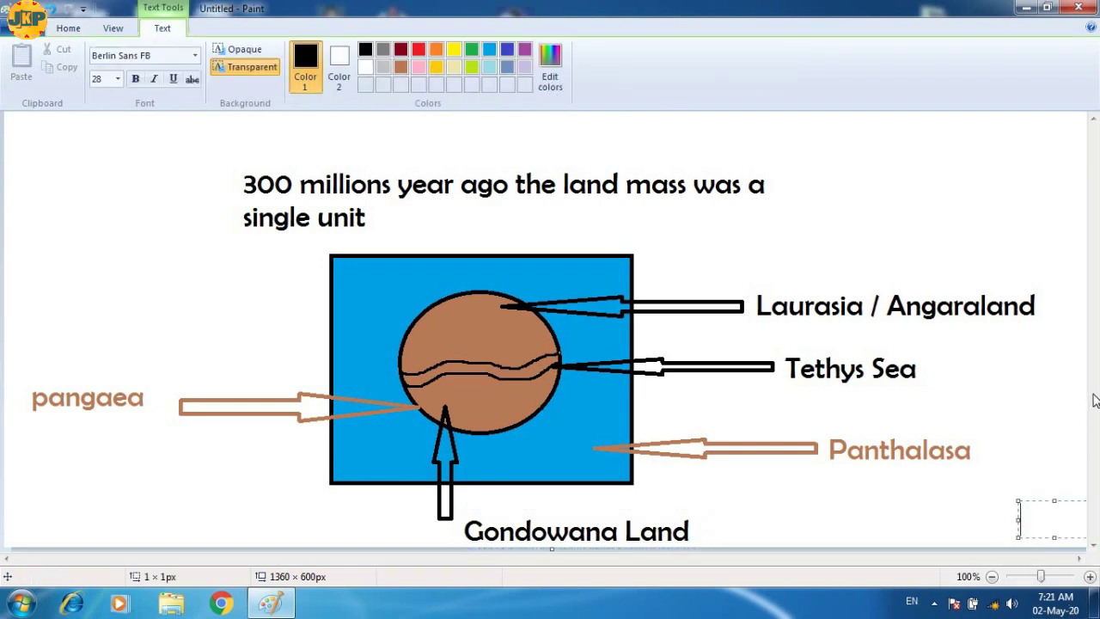
Type the caption 'Before 200 years ago due to splitting of Laurasia and Gondonwana land, present form of contients were created'
click(708, 541)
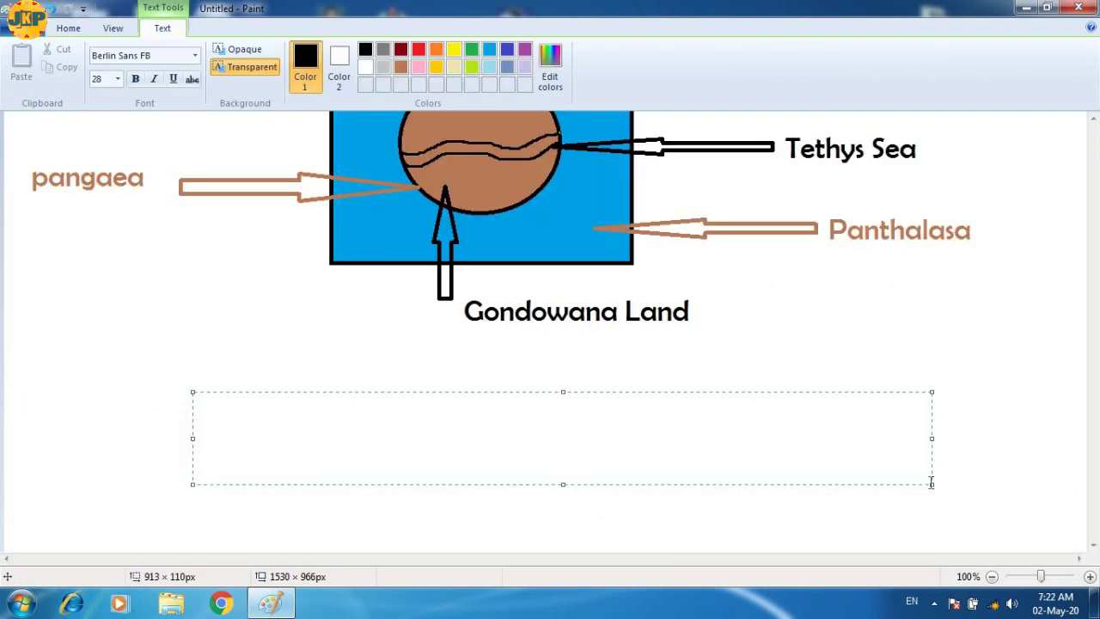
text(Before 200)
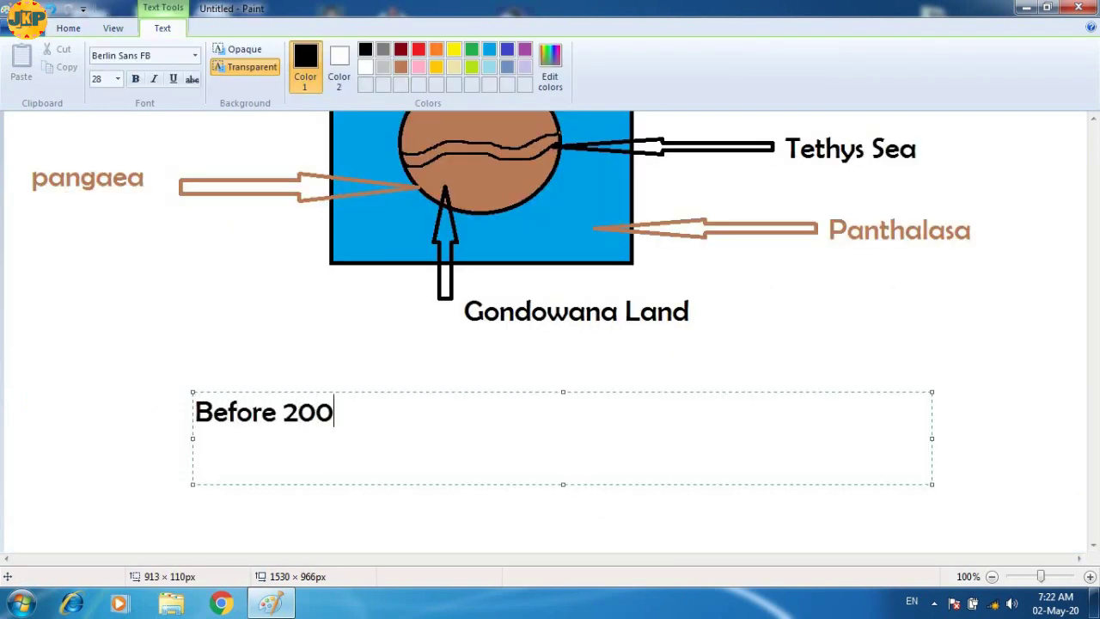
text( year)
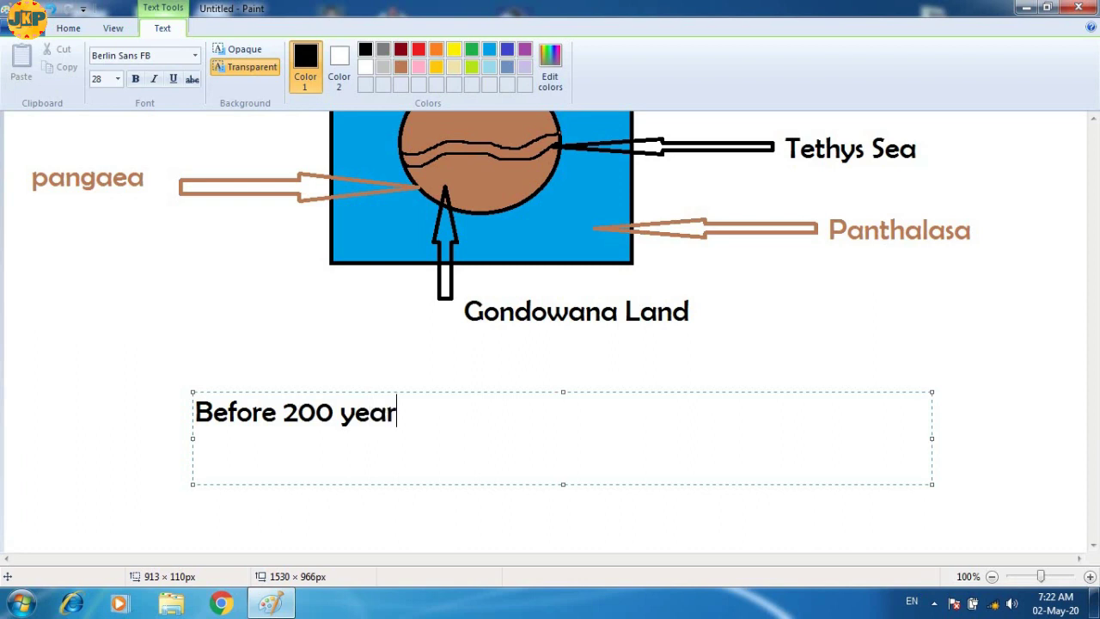
text(s ago d)
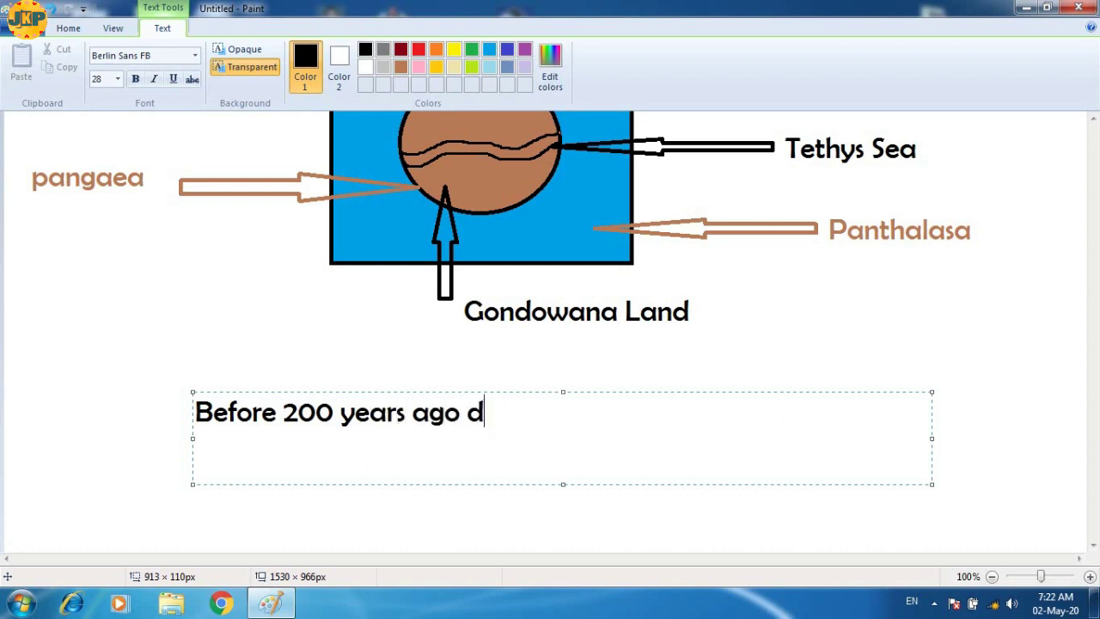
text(ue to splitin)
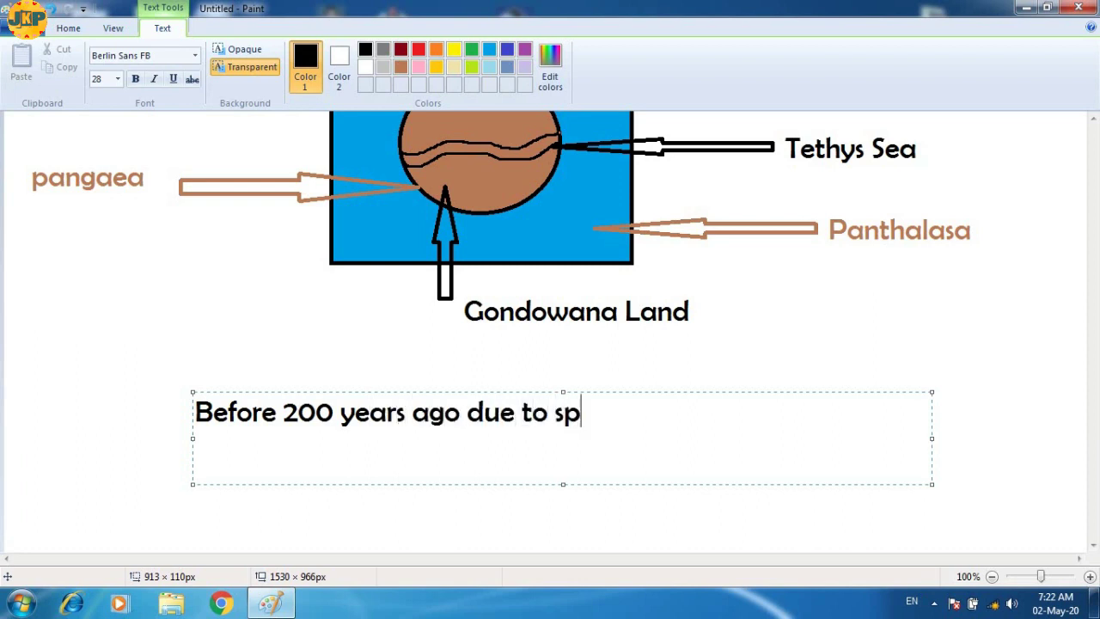
key(BackSpace)
key(BackSpace)
text(ting of )
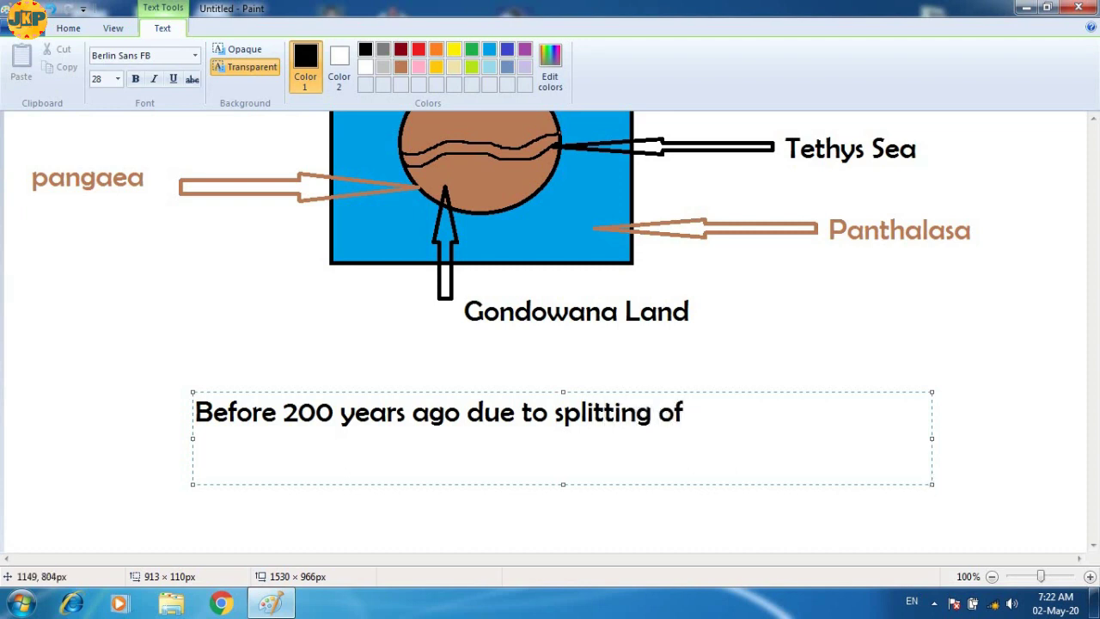
text(Laur)
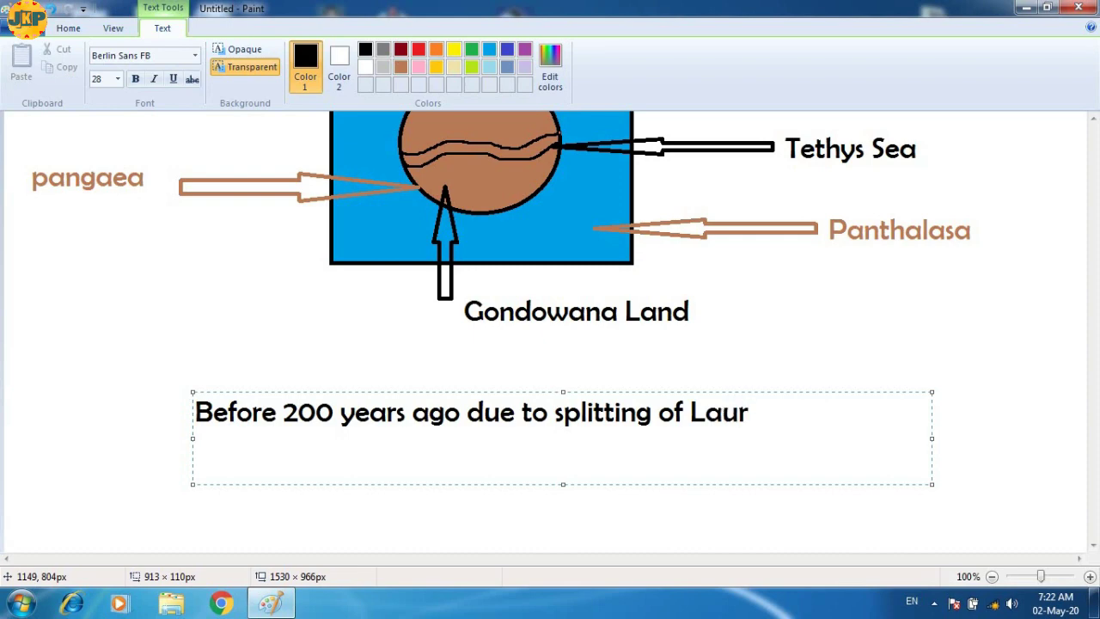
text(asia an)
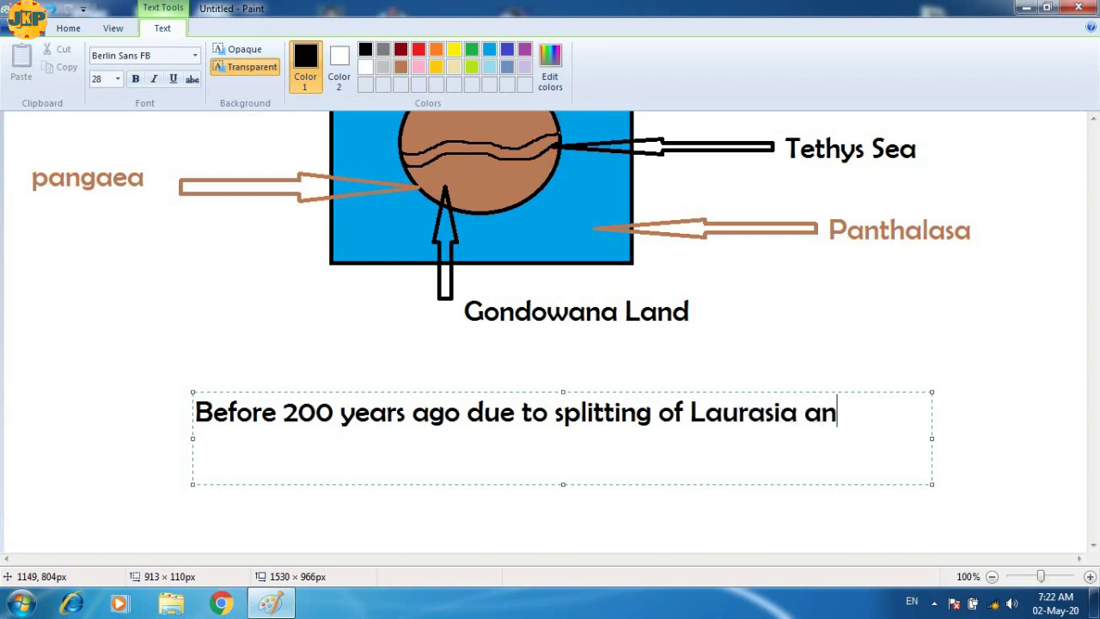
text(d Gondonwan)
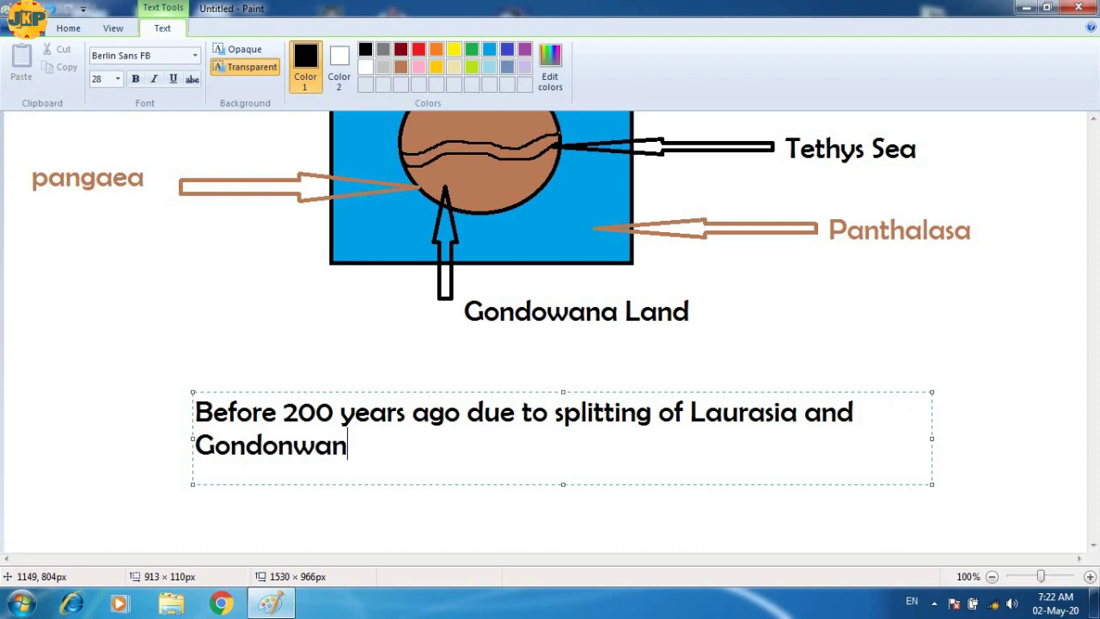
text(a land)
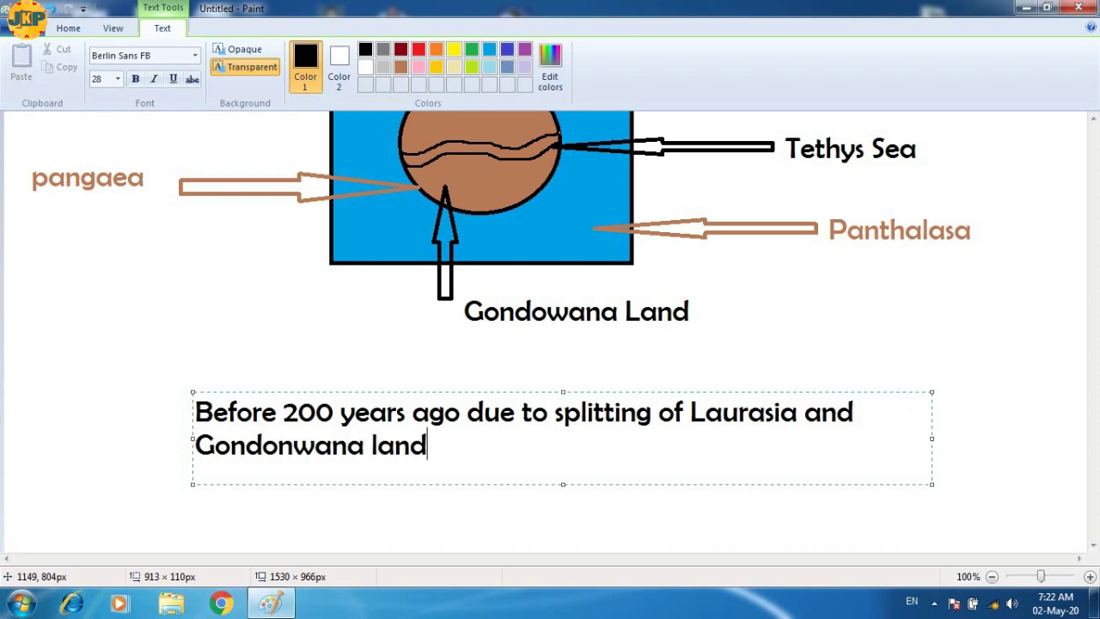
text(, pre)
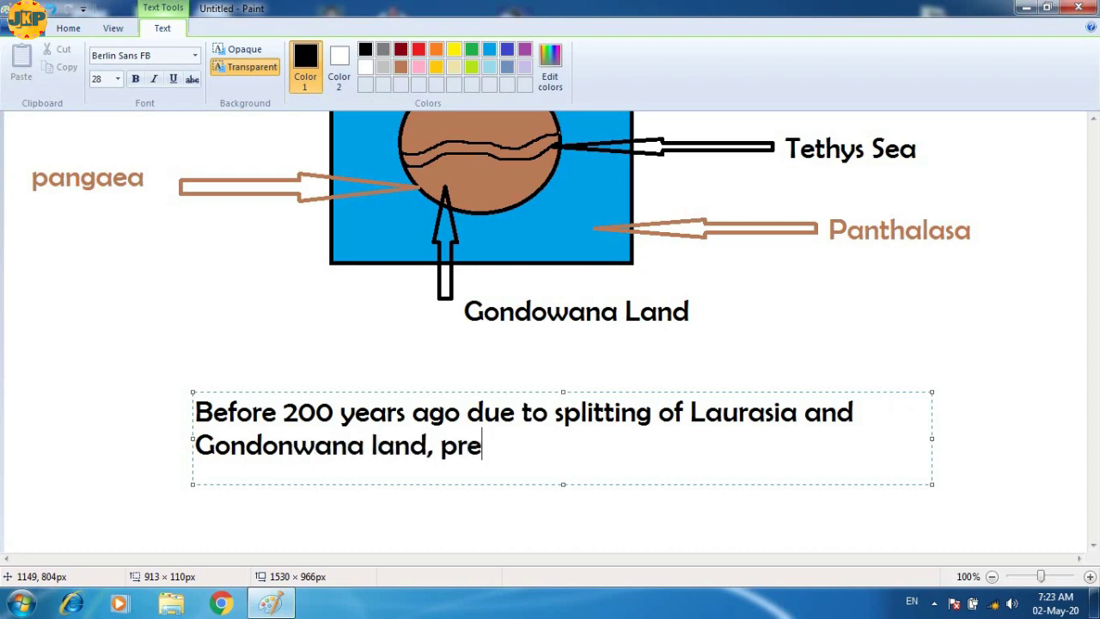
text(sent of)
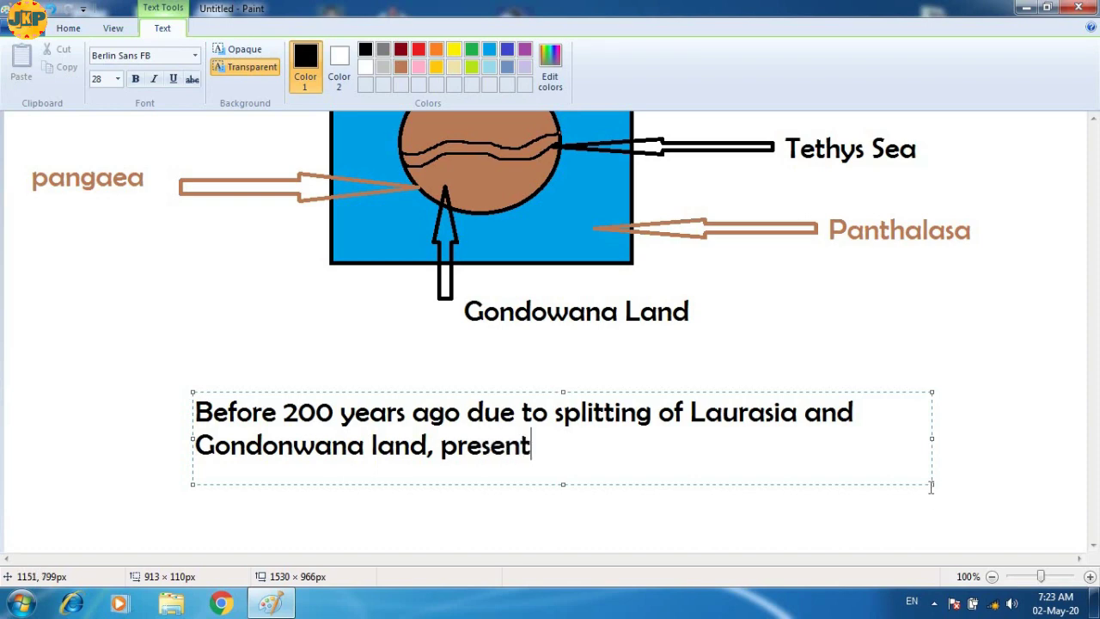
key(BackSpace)
key(BackSpace)
text(fo)
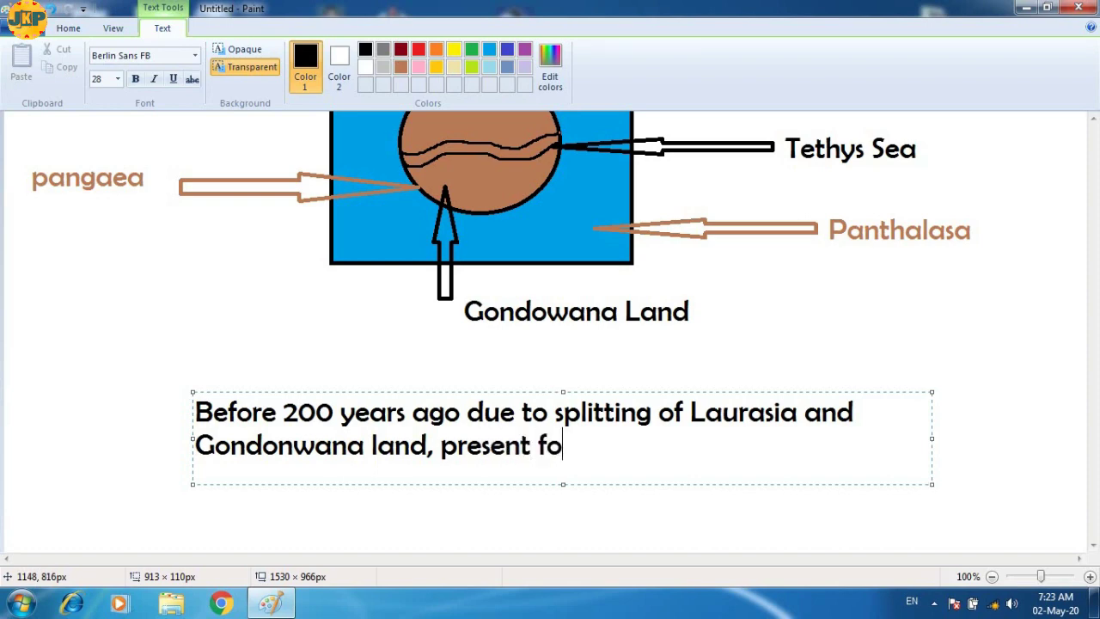
text(rm of cont)
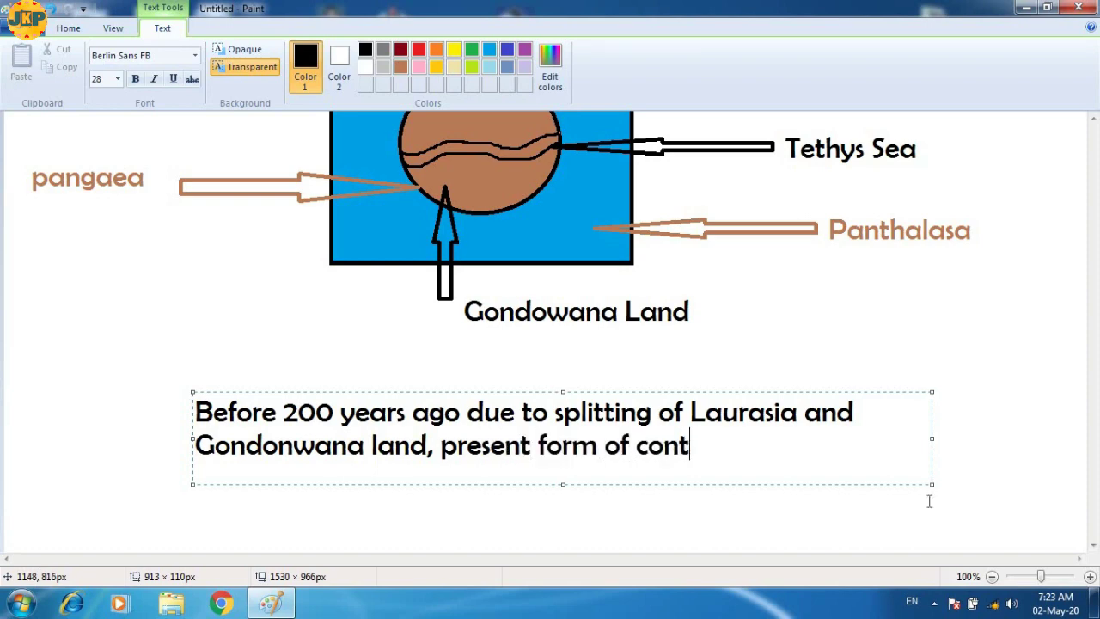
text(ients )
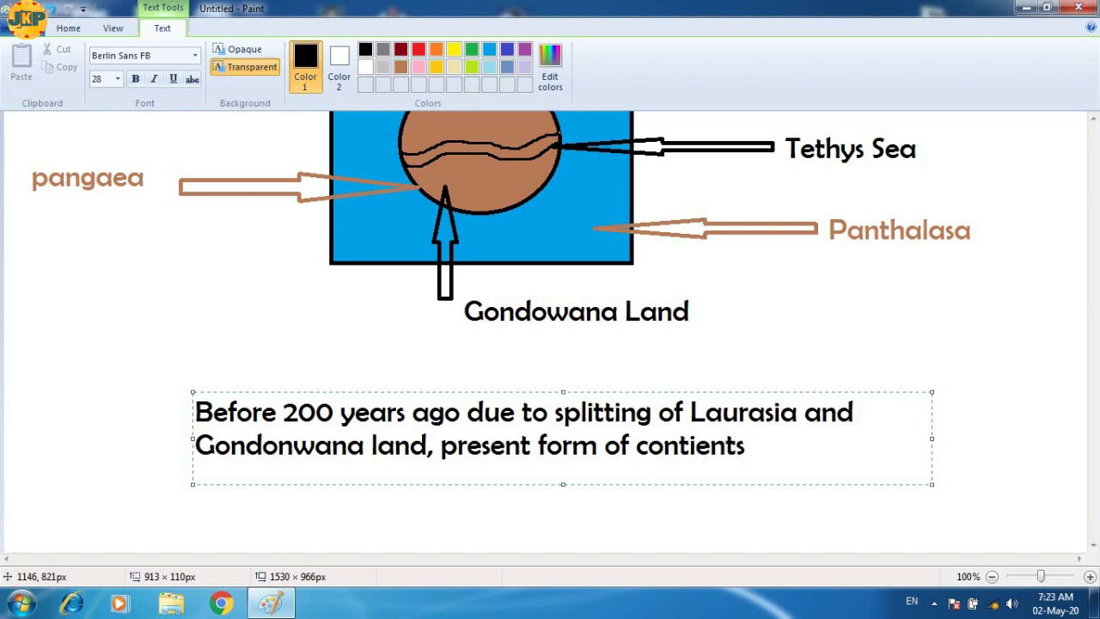
text(were created)
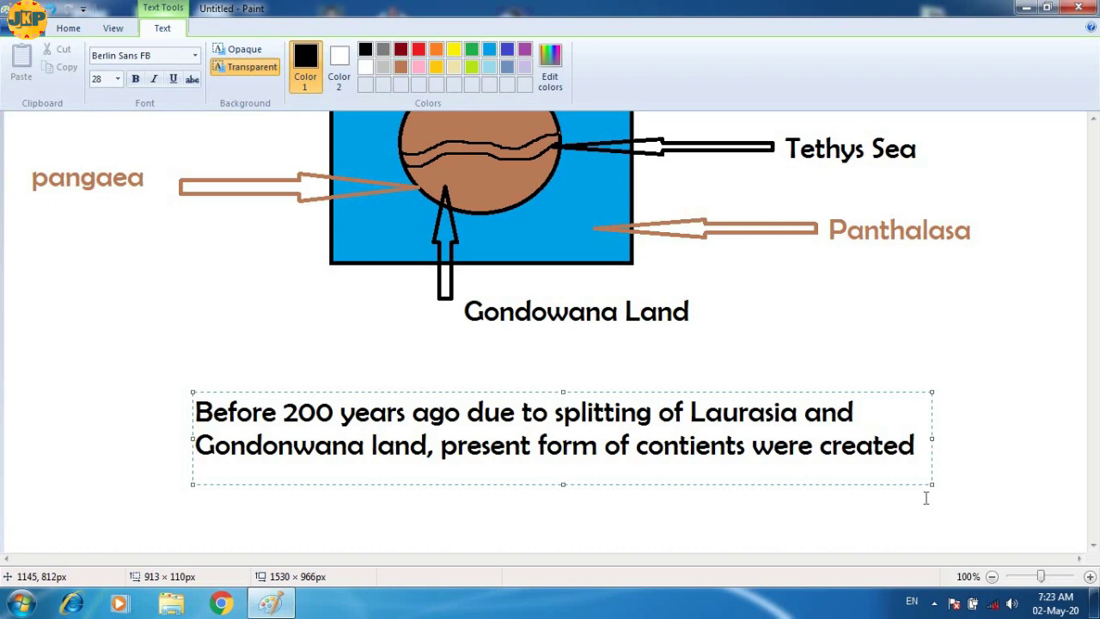
Create a text box below the paragraph with lines 'Laurasai was divided' and 'North America'
drag(201, 483, 955, 546)
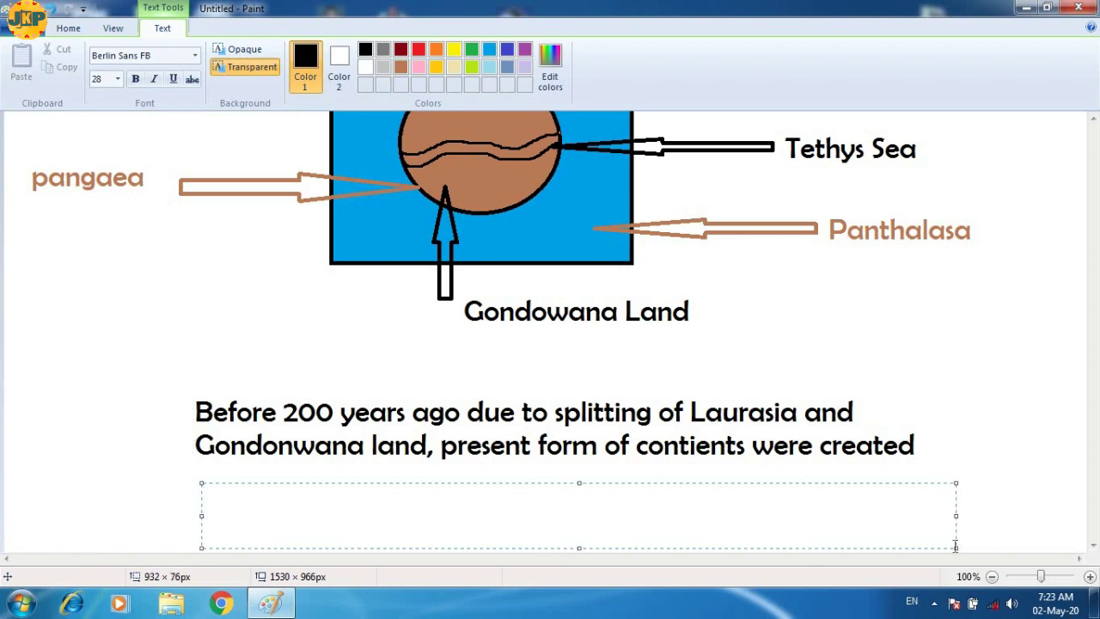
text(Laurasai was divided)
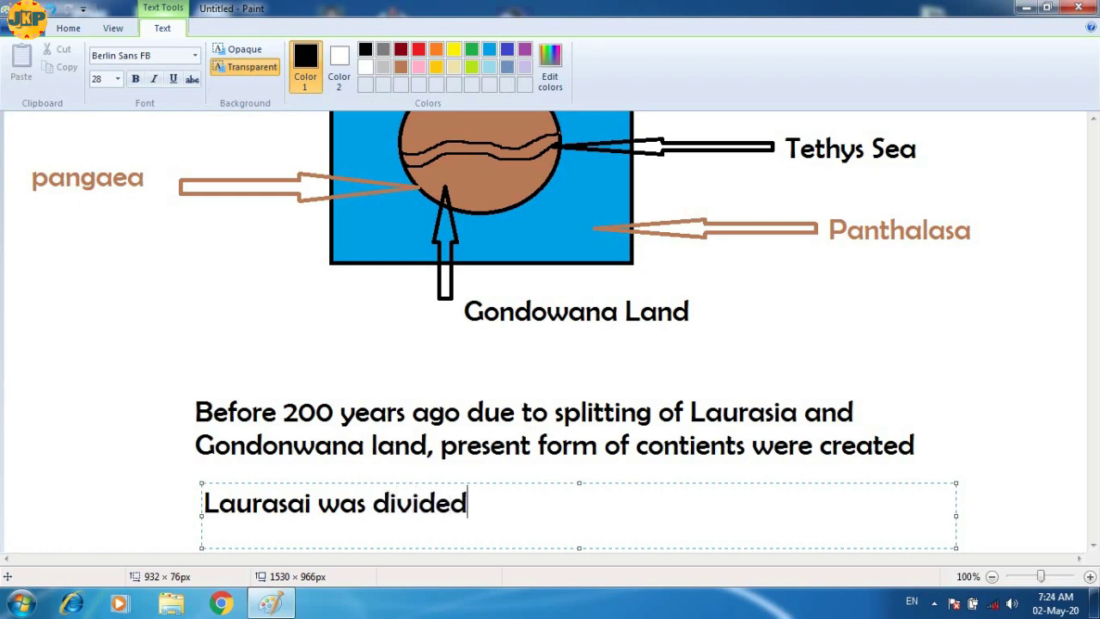
key(Return)
text(North Americca)
key(BackSpace)
key(BackSpace)
text(a)
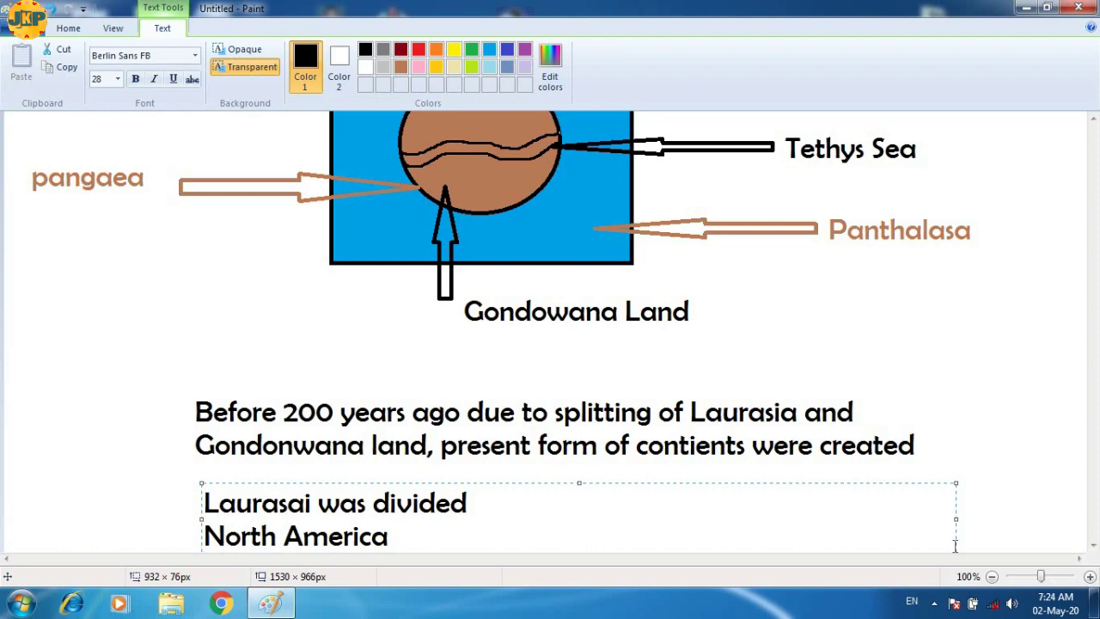
Add lines 'greenland', 'Landmass of Europe' and 'and Asia north w' to the Laurasia text
key(Return)
text(g)
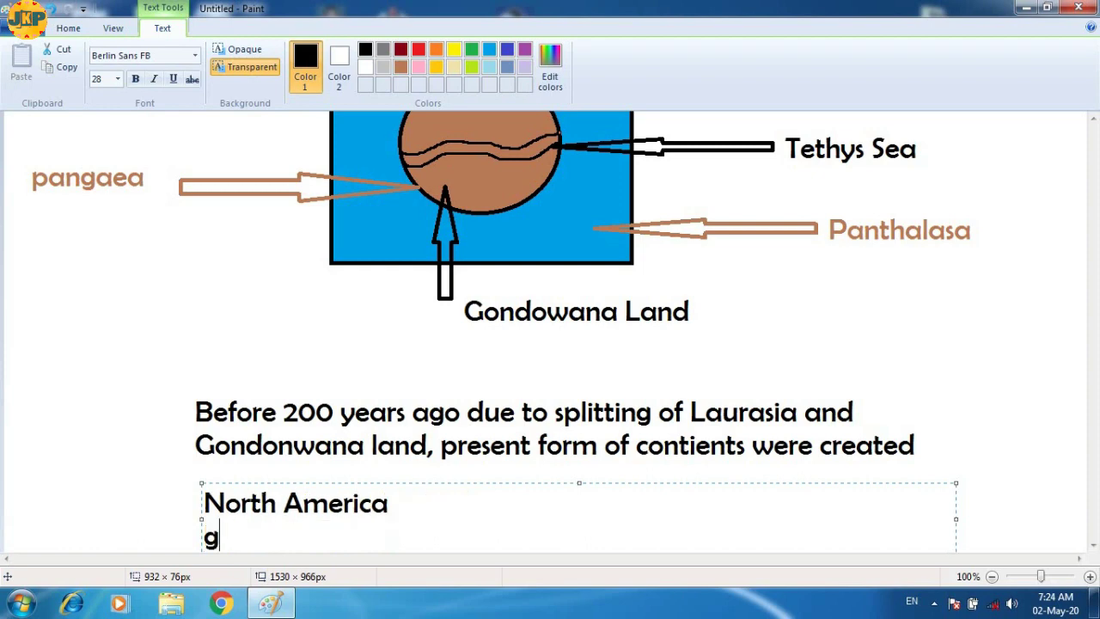
text(reenland)
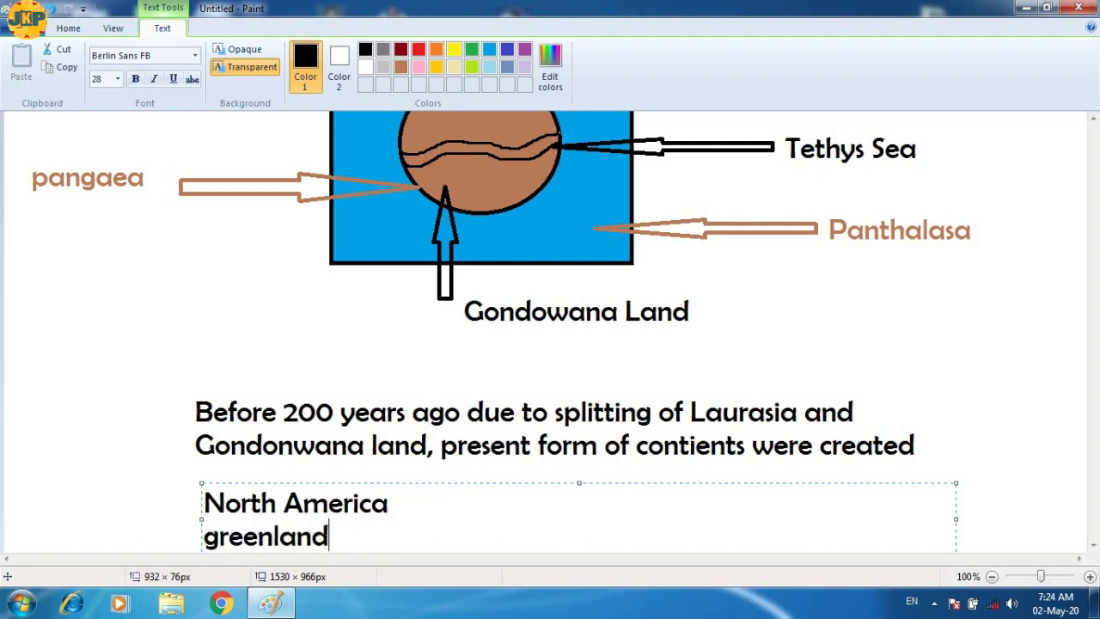
key(Return)
text(Land)
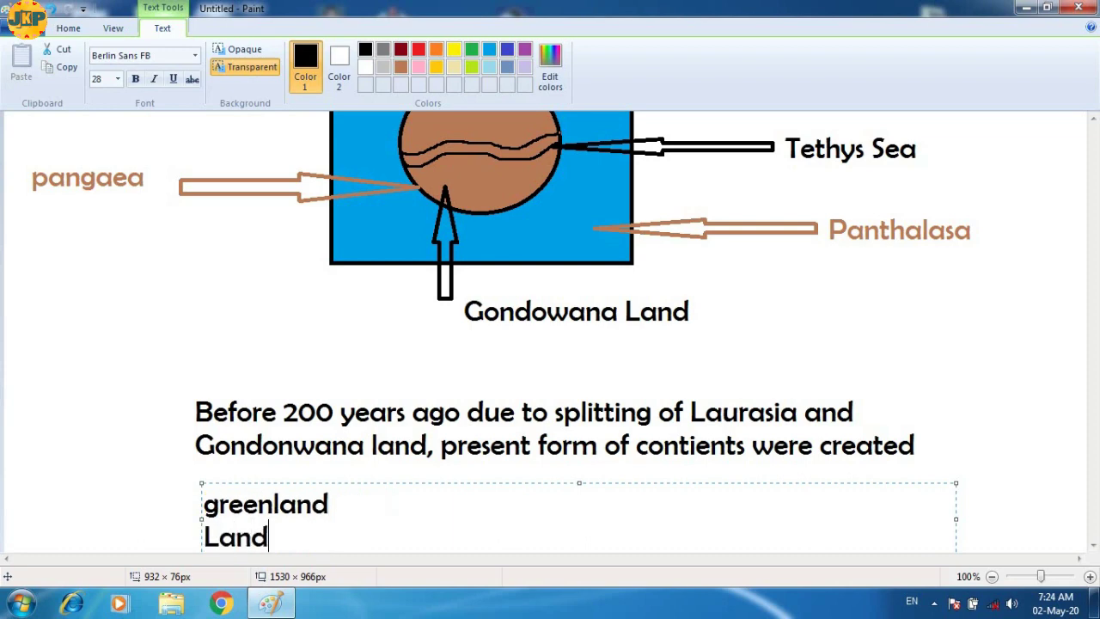
text(mass o)
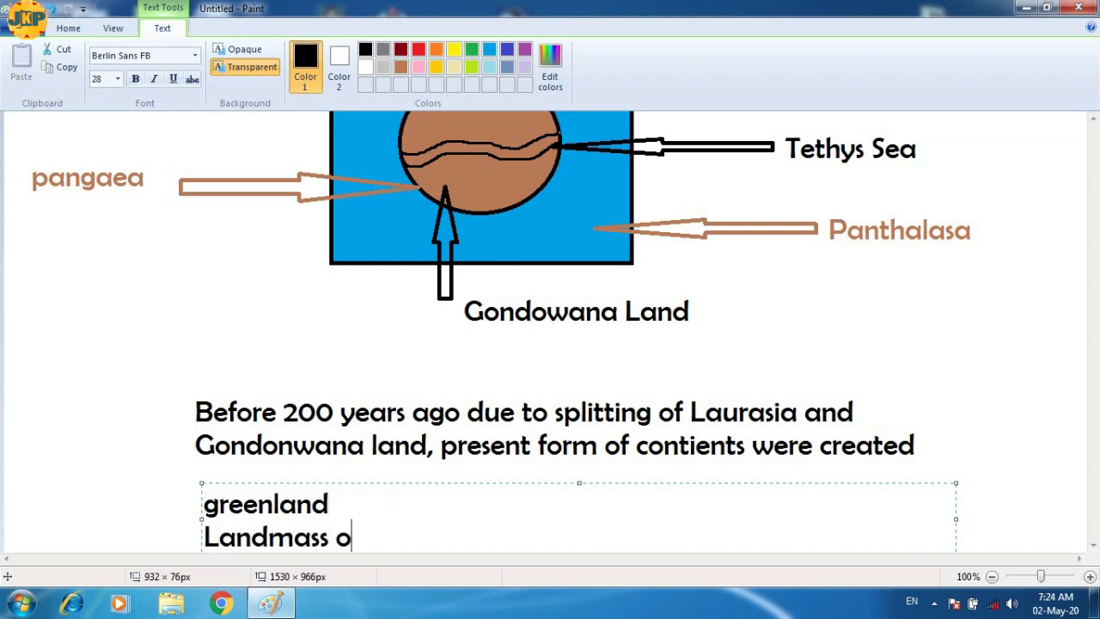
text(f Europe)
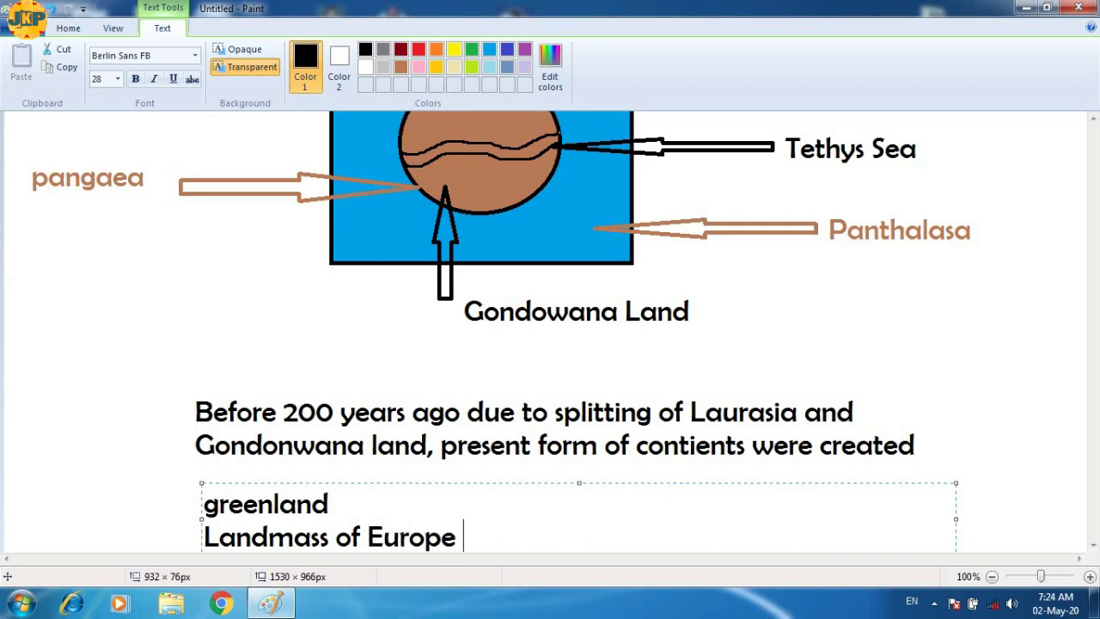
key(Return)
text(and )
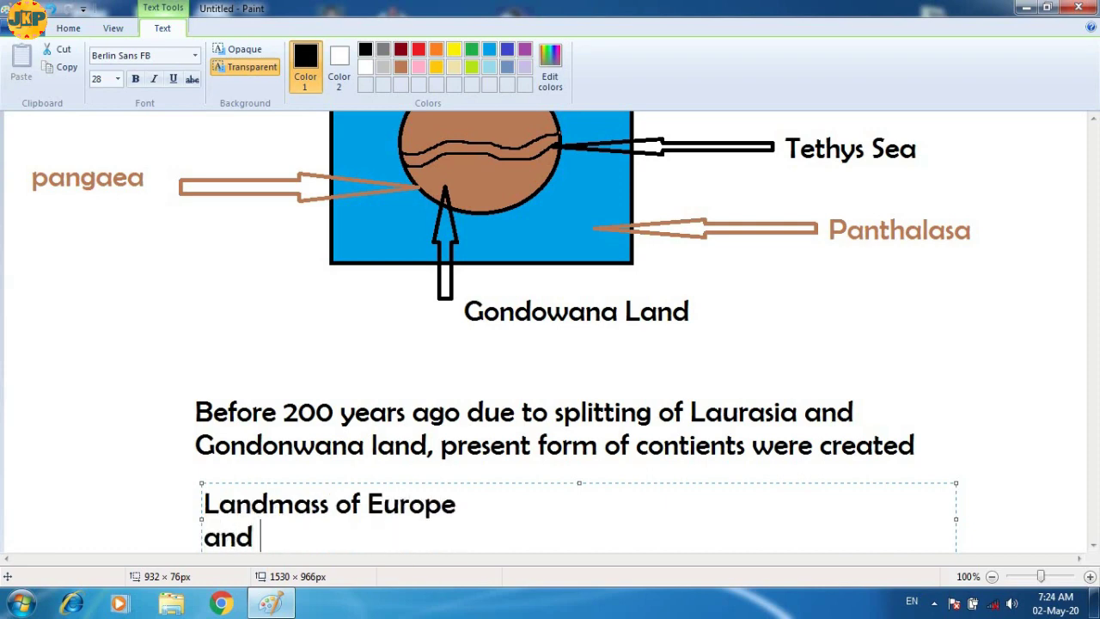
text(Asia north w)
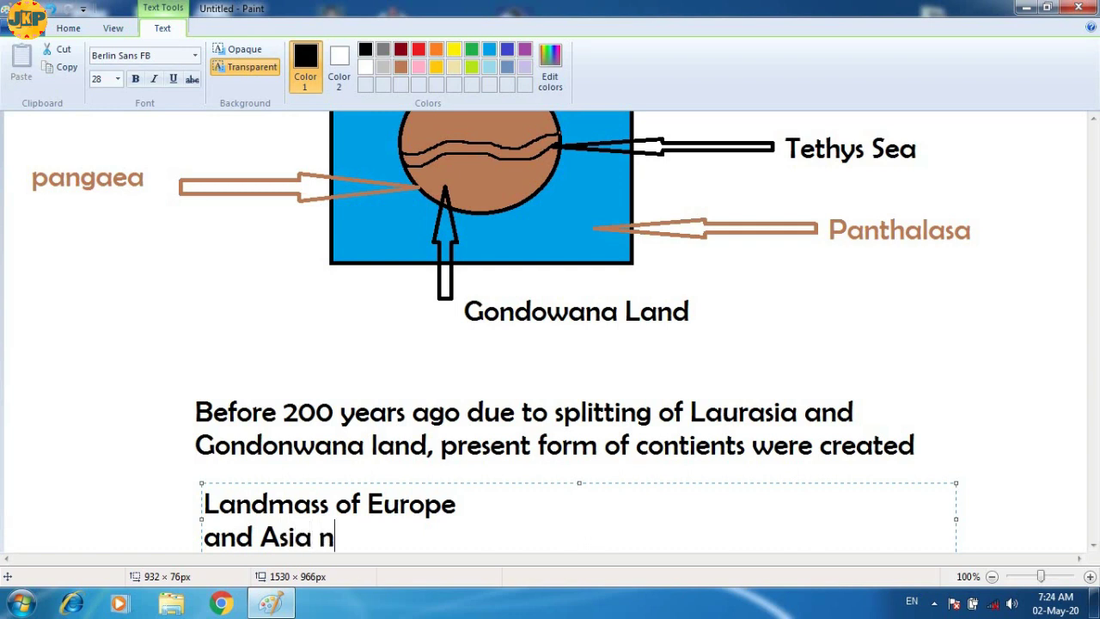
End the Laurasia text with 'formed' and start a Gondowanaland list: South America, Africa
text(formed)
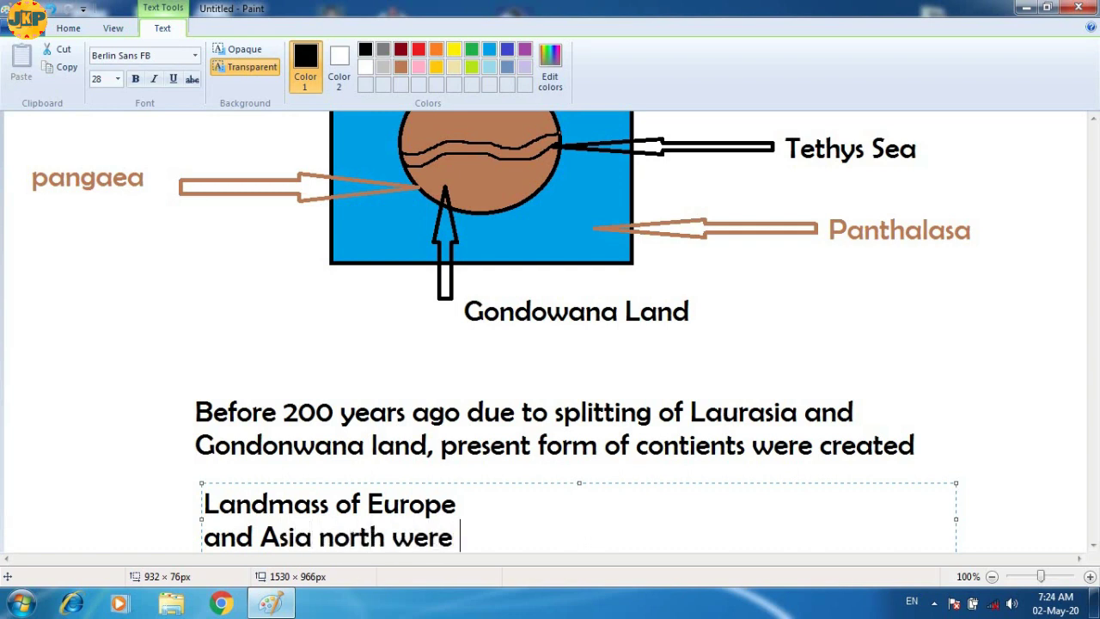
click(696, 478)
text(Gondowanaland)
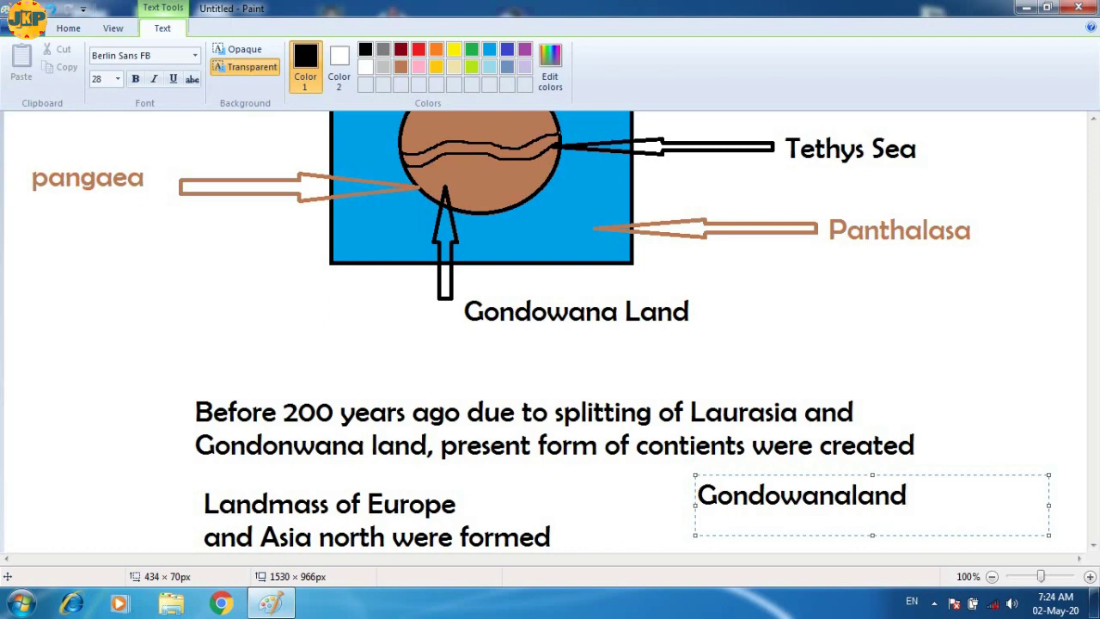
key(Return)
text(South American)
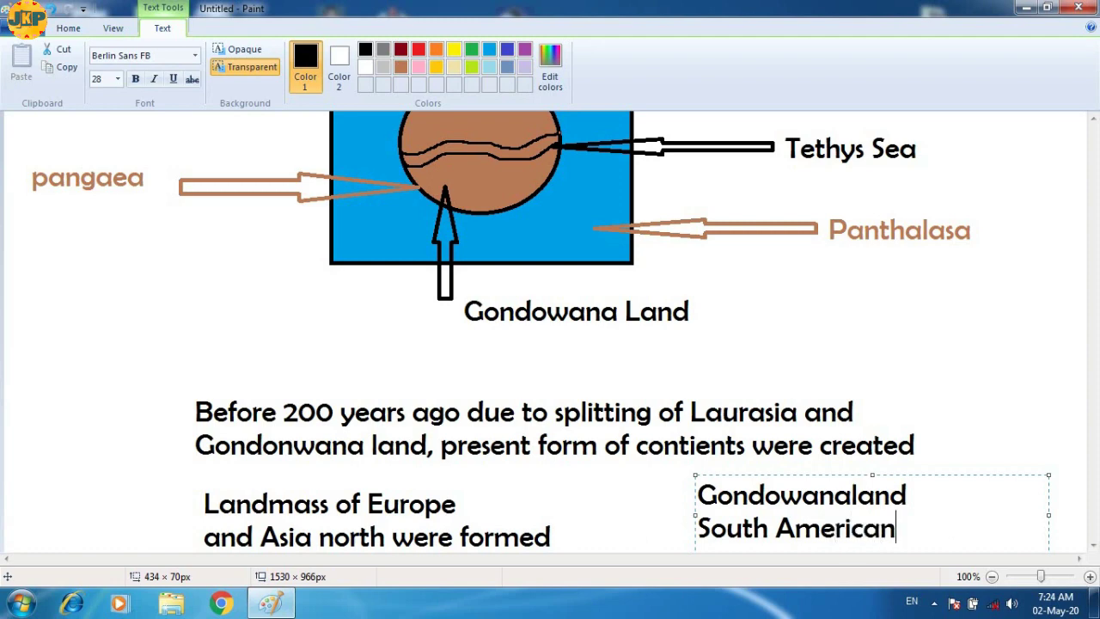
key(BackSpace)
key(Return)
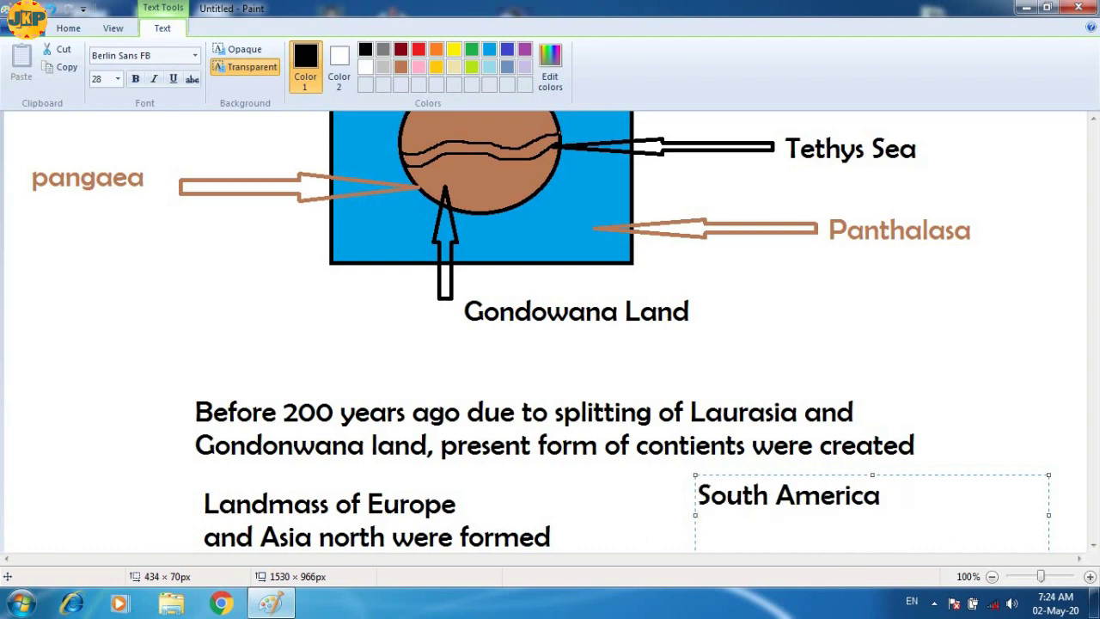
text(Africa)
Add Madagaskar, India, Arabian Region and Malayasia as separate lines in the list
key(Return)
text(Madagaskar)
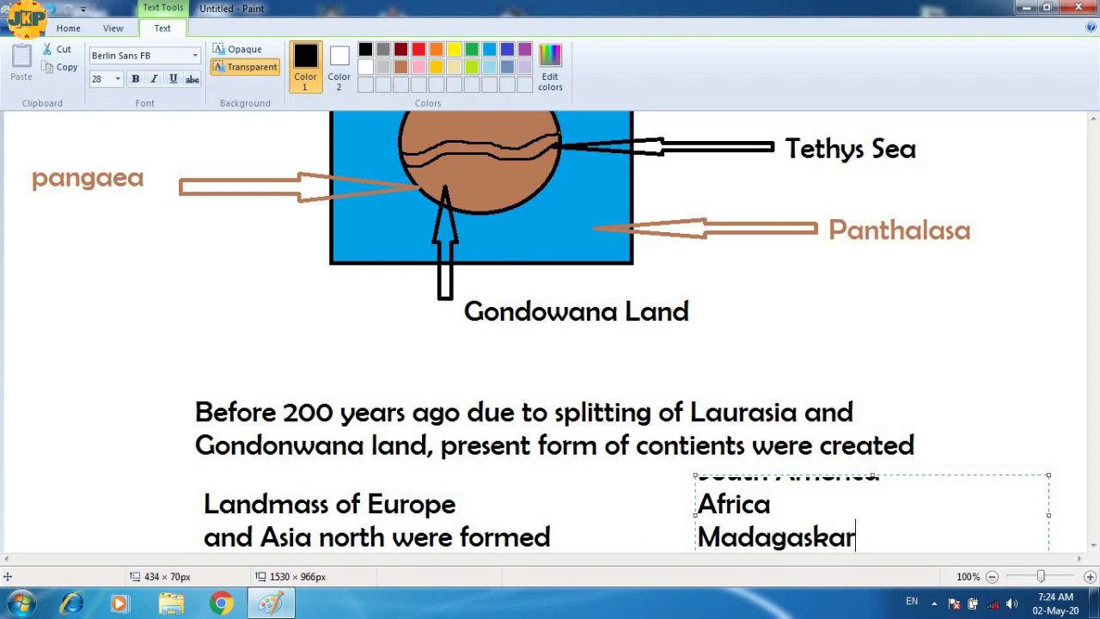
key(Return)
text(India)
key(Return)
text(Arabi)
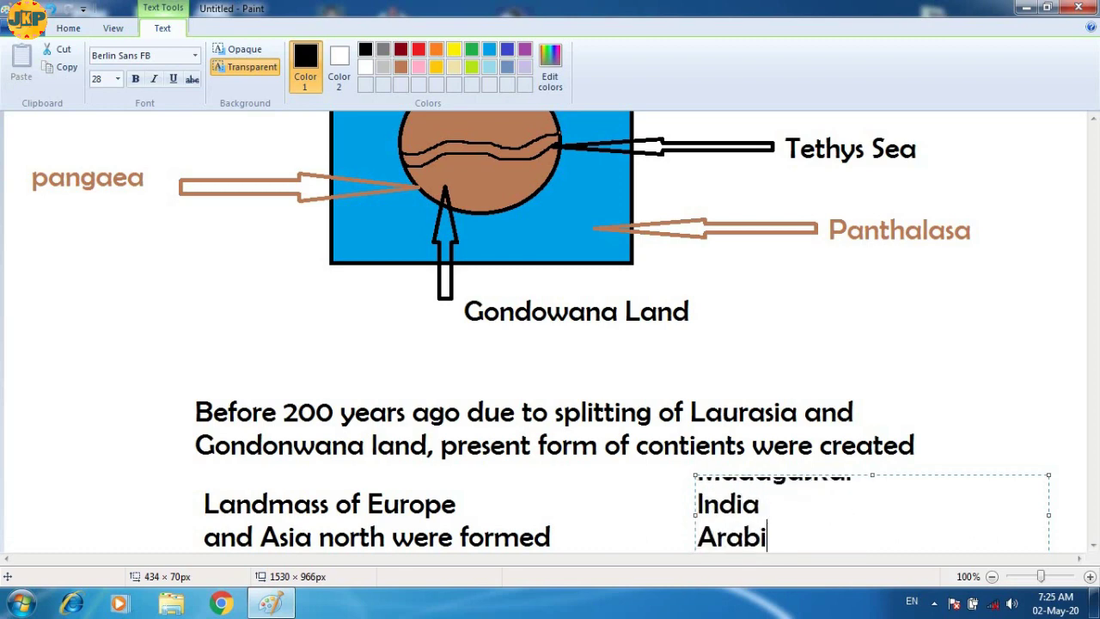
text(an Region)
key(Return)
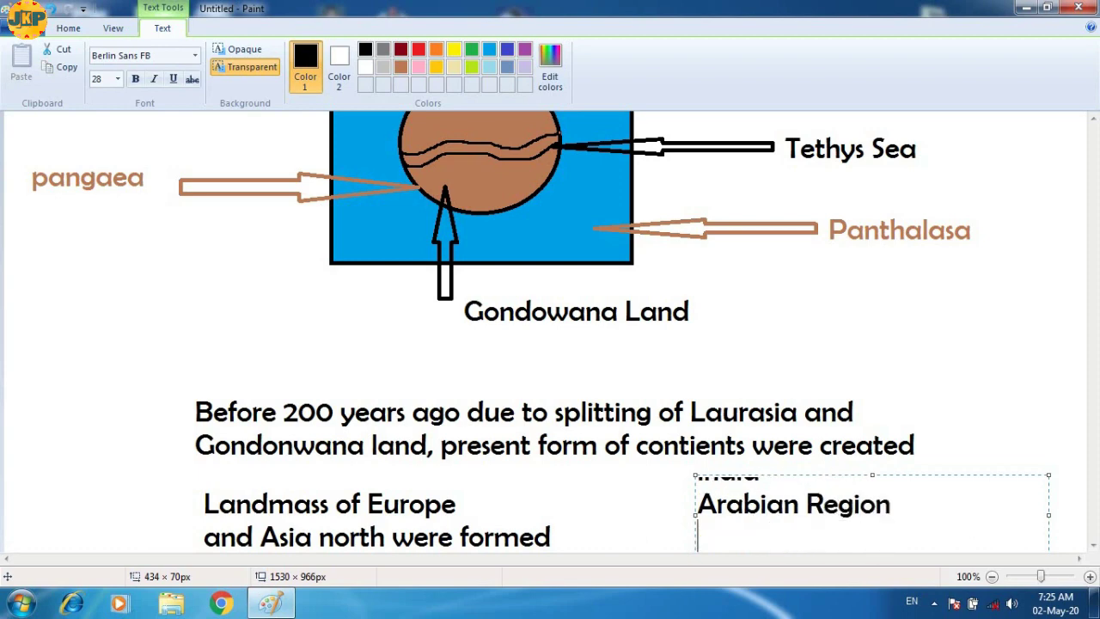
text(Malayasia)
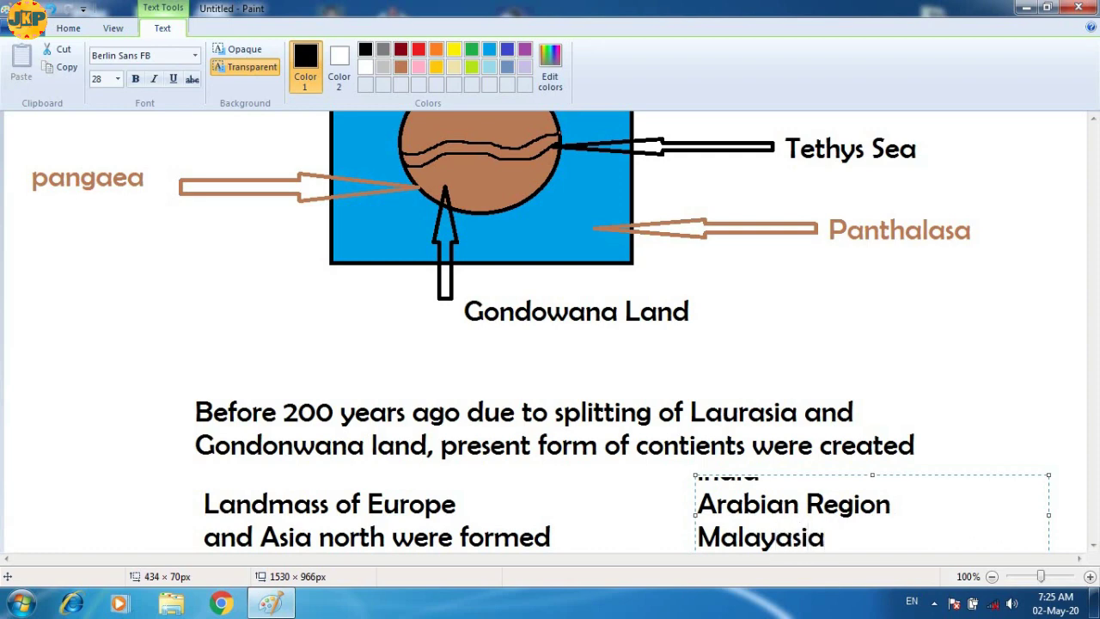
Finish the list with Autralia, Antarctica and the line 'etc were formed.'
key(Return)
text(A)
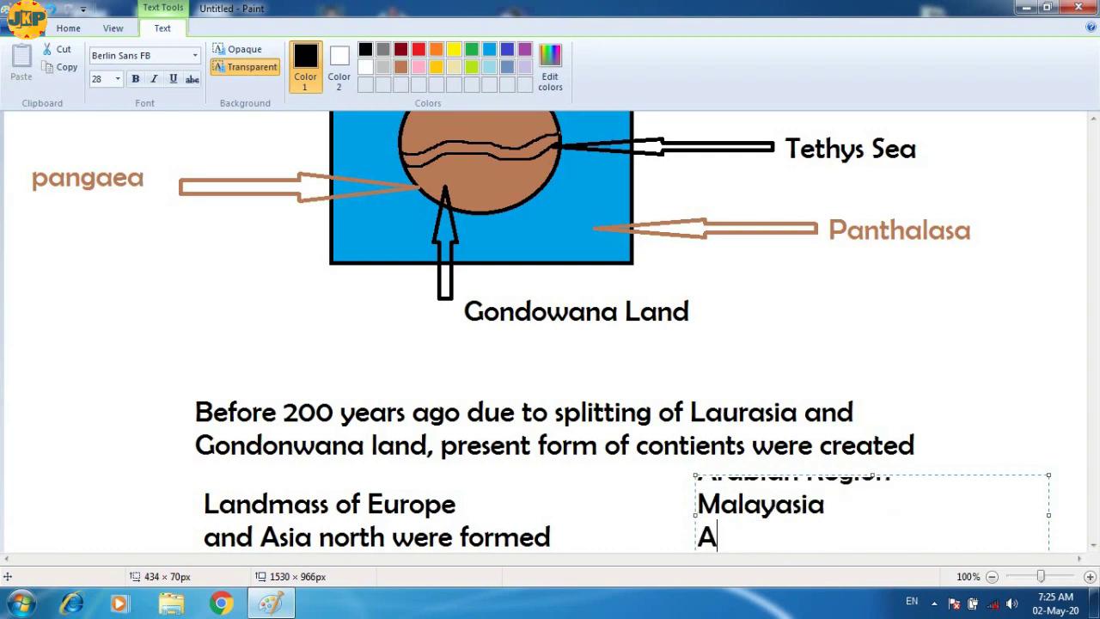
text(utralia)
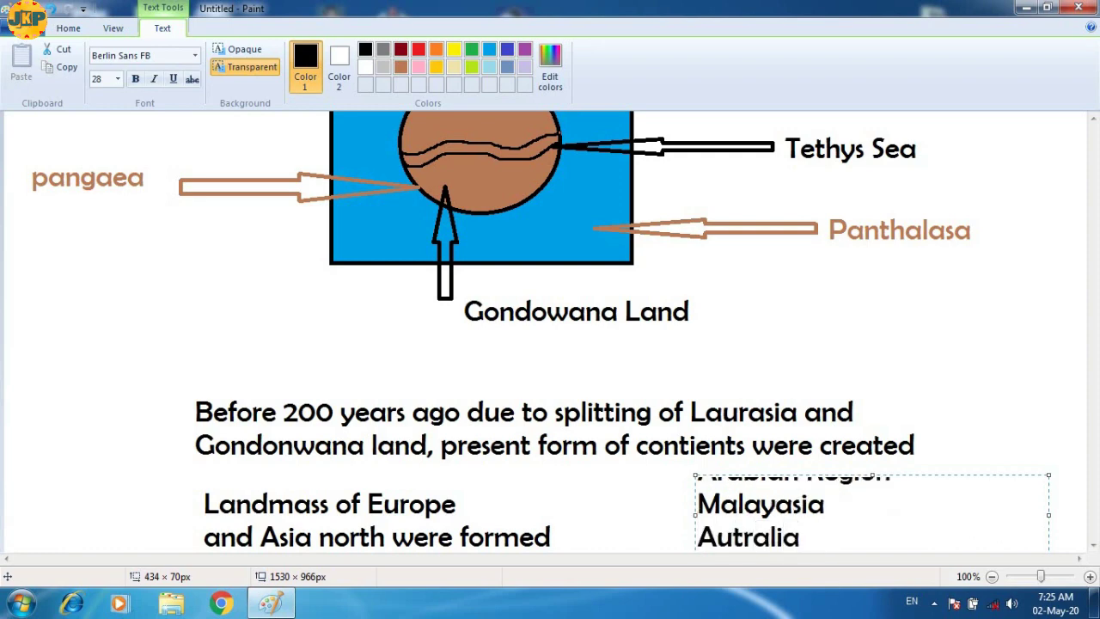
key(Return)
text(Ata)
key(BackSpace)
key(BackSpace)
text(ntarctica)
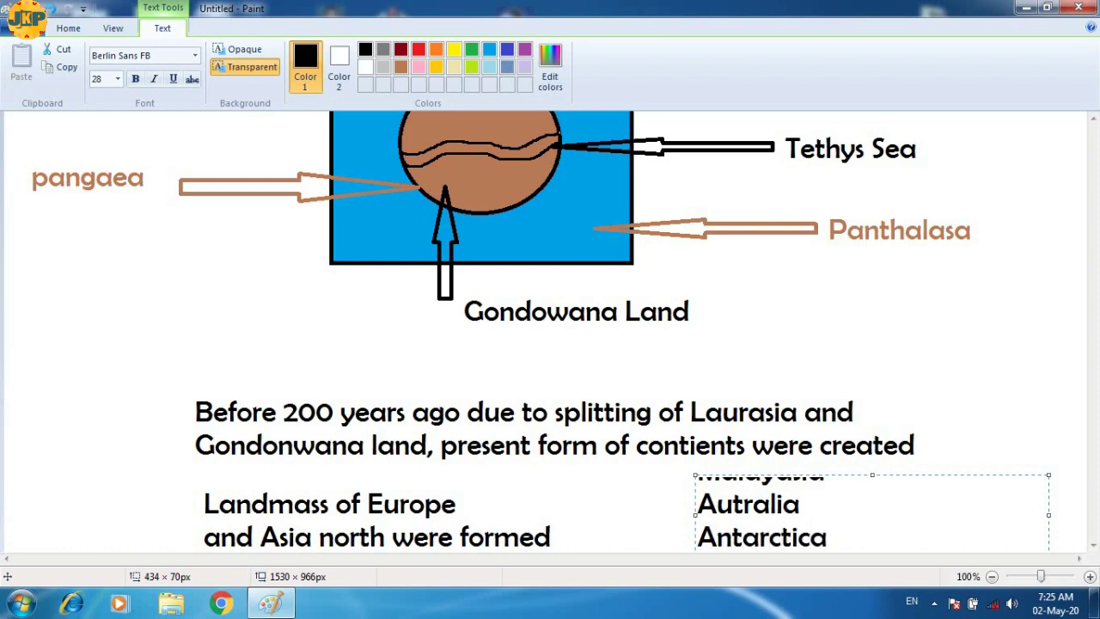
key(Return)
text(etc wer)
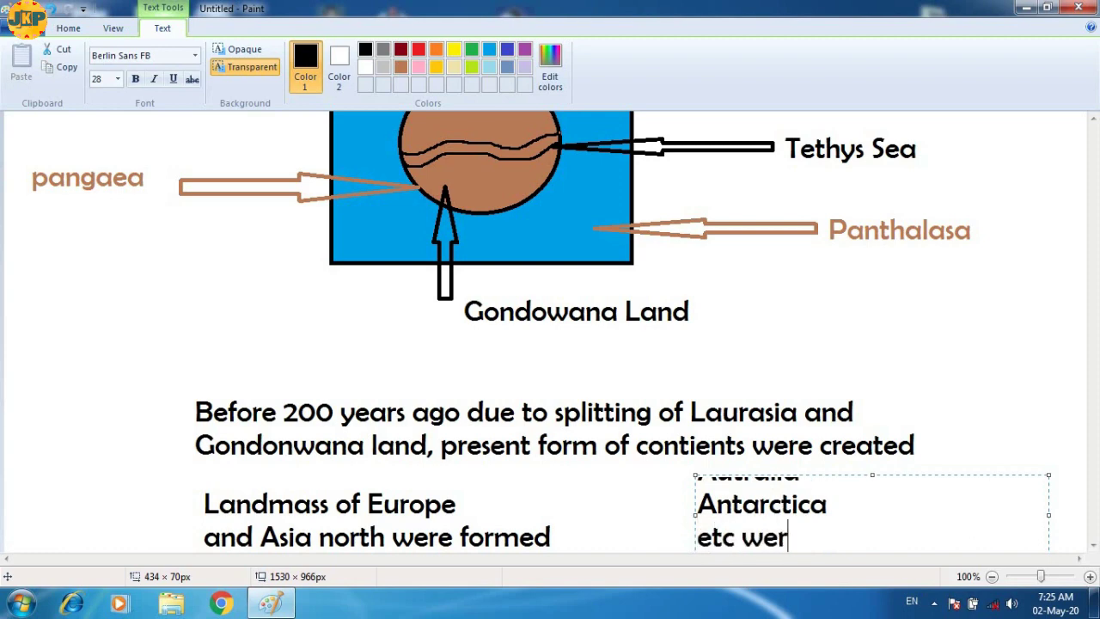
text(e formed.)
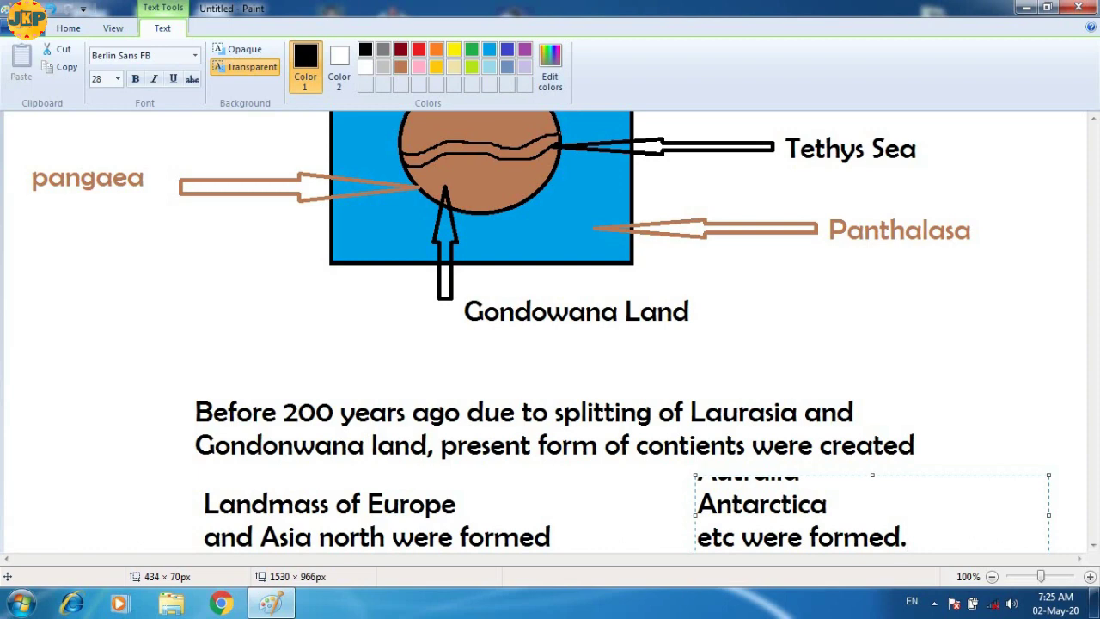